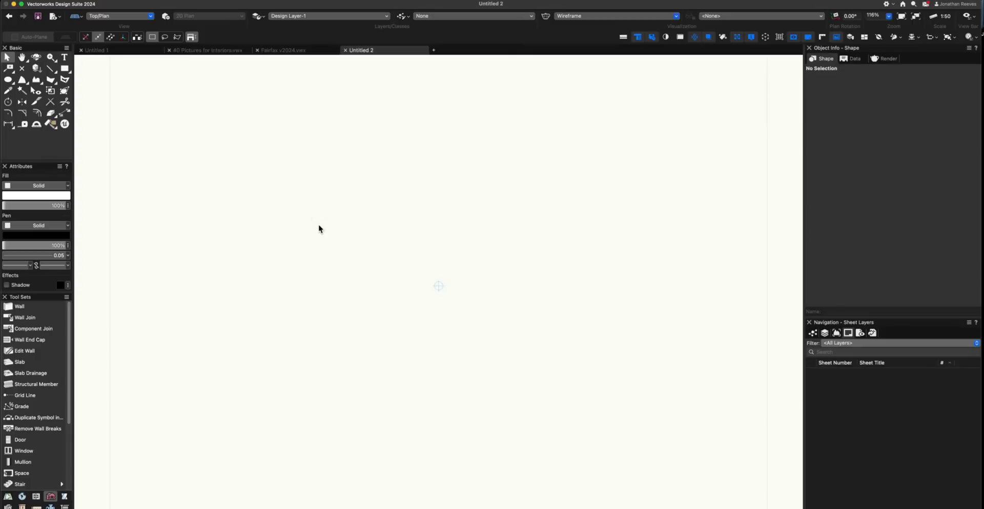
- Place a text label reading BEDROAM, then zoom in and nudge it lower and to the right
key("1")
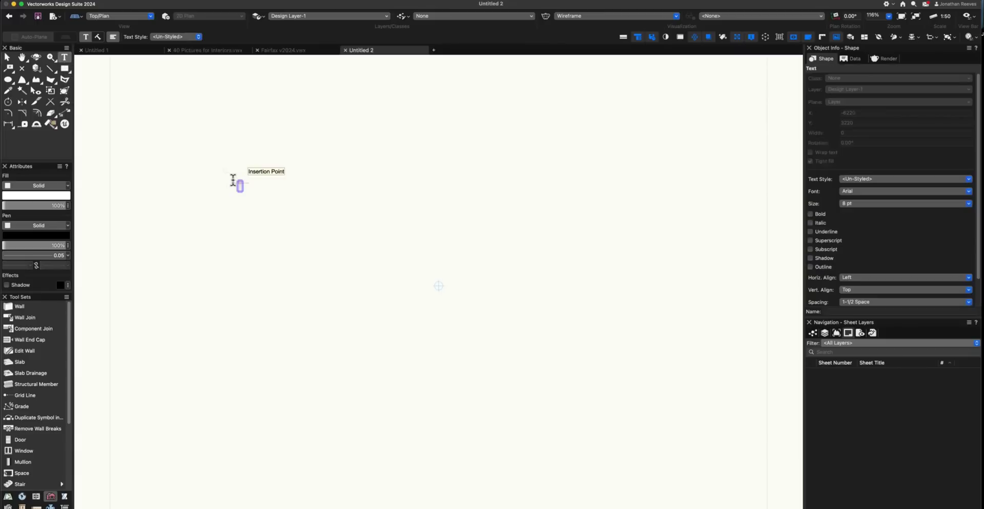
type("BEDROAM")
key("Escape")
scroll(253, 191, "up", 10)
key("x")
left_click_drag(256, 174, 295, 237)
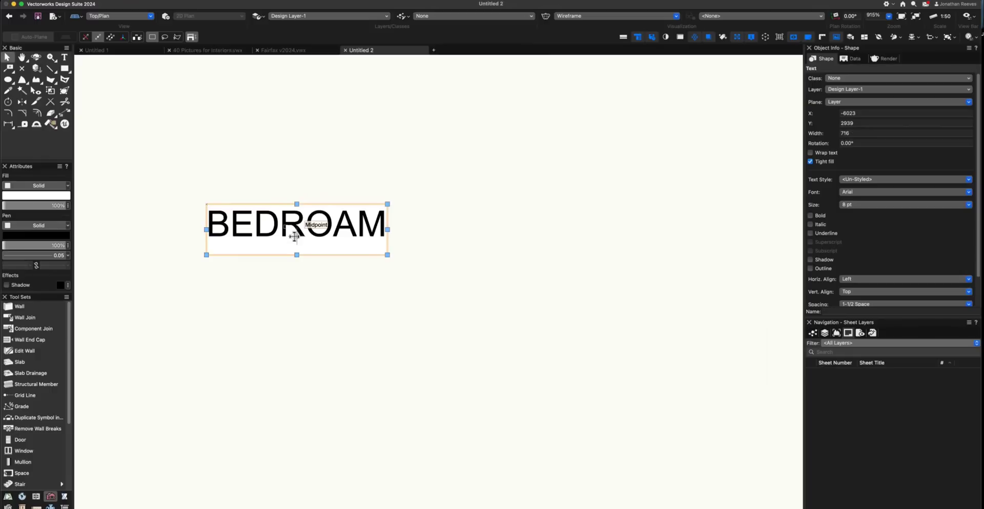
- Duplicate the BEDROAM label by dragging a copy upward and dropping it in place
right_click(250, 221)
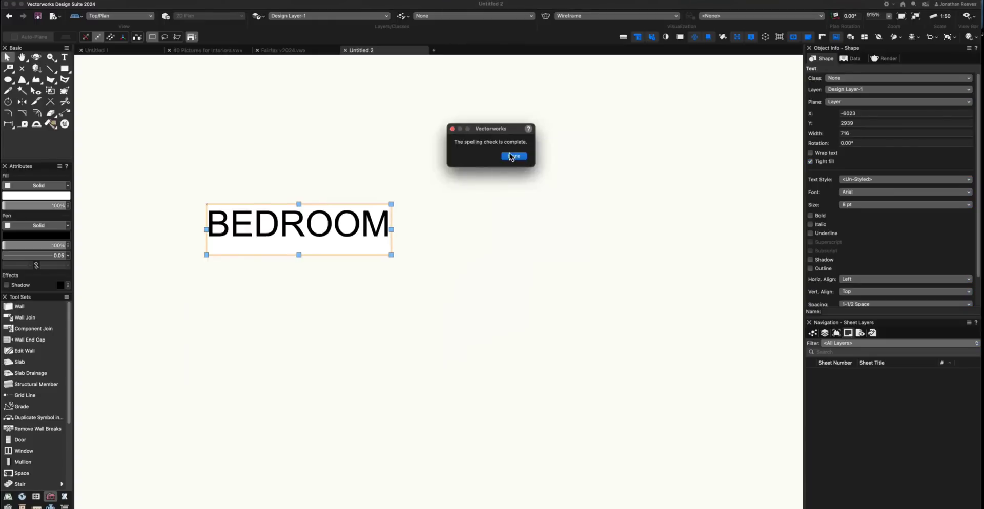
left_click(513, 156)
left_click(308, 149)
key("super+z")
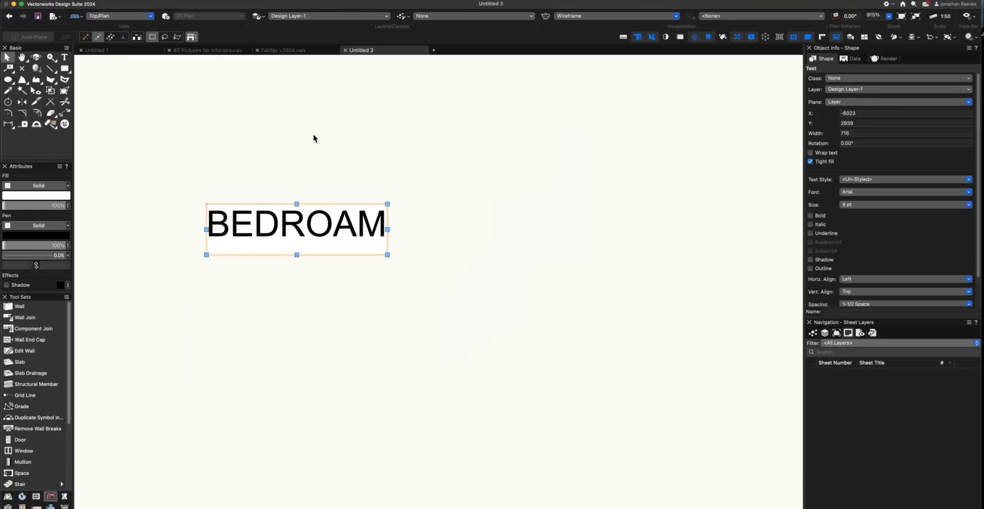
left_click(263, 166)
left_click_drag(284, 236, 281, 119, "alt")
left_click(281, 118)
- Run Check Spelling to change all three BEDROAM labels to BEDROOM, then zoom out to the page
left_click(212, 0)
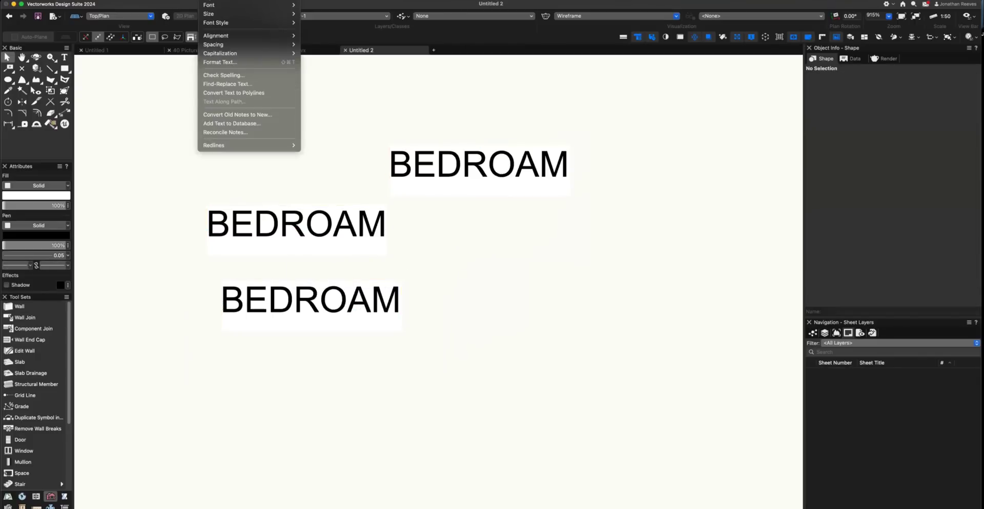
left_click(220, 75)
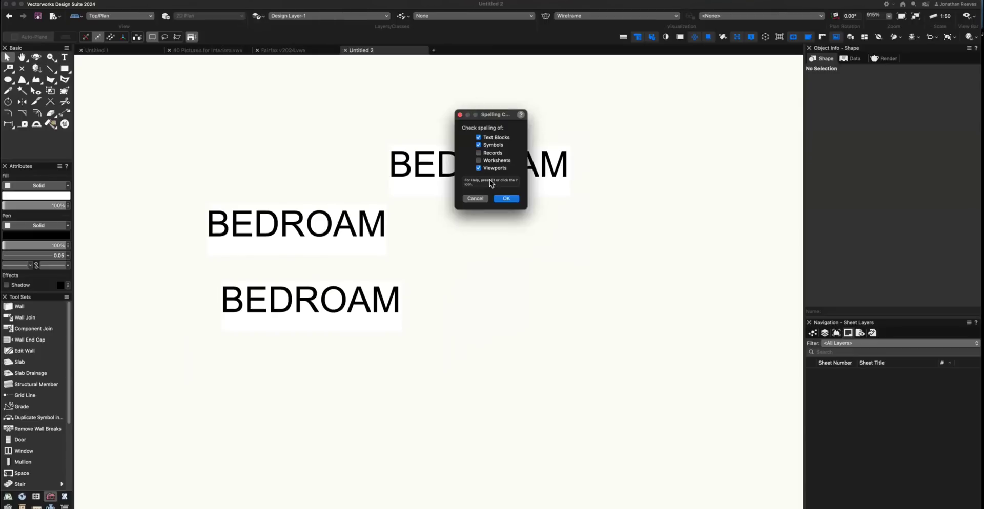
left_click(506, 199)
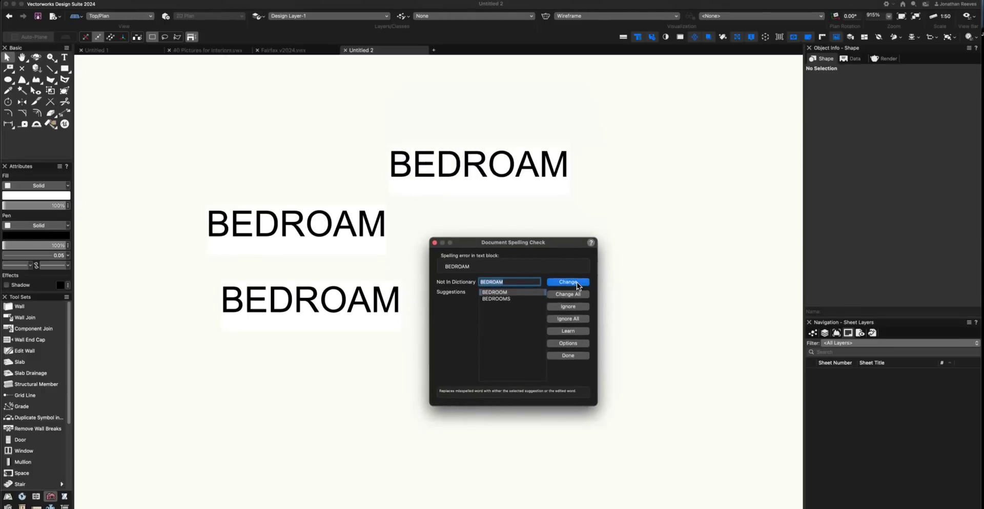
left_click(576, 282)
left_click(576, 281)
left_click(578, 282)
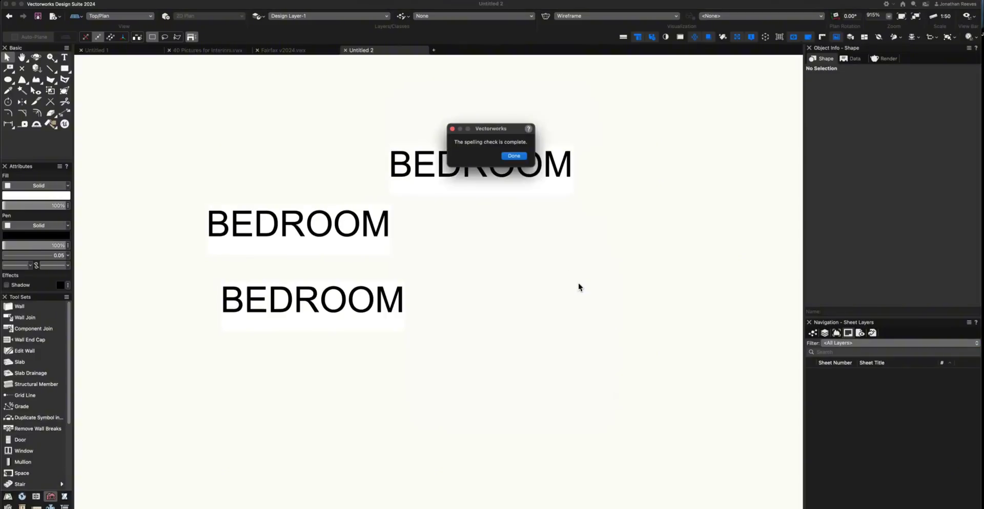
left_click(514, 155)
key("super+4")
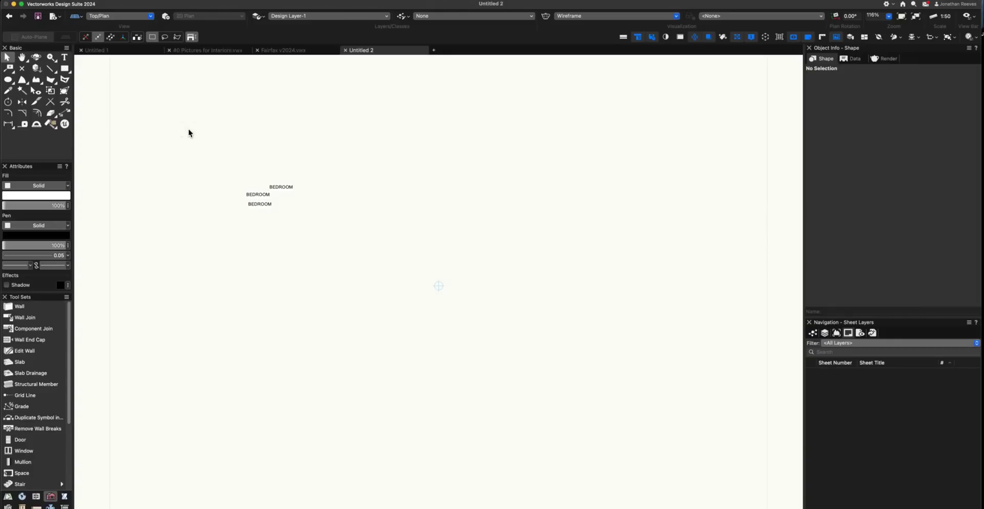
- With the Text tool active, show the Text Style dropdown list in the Tool bar
key("1")
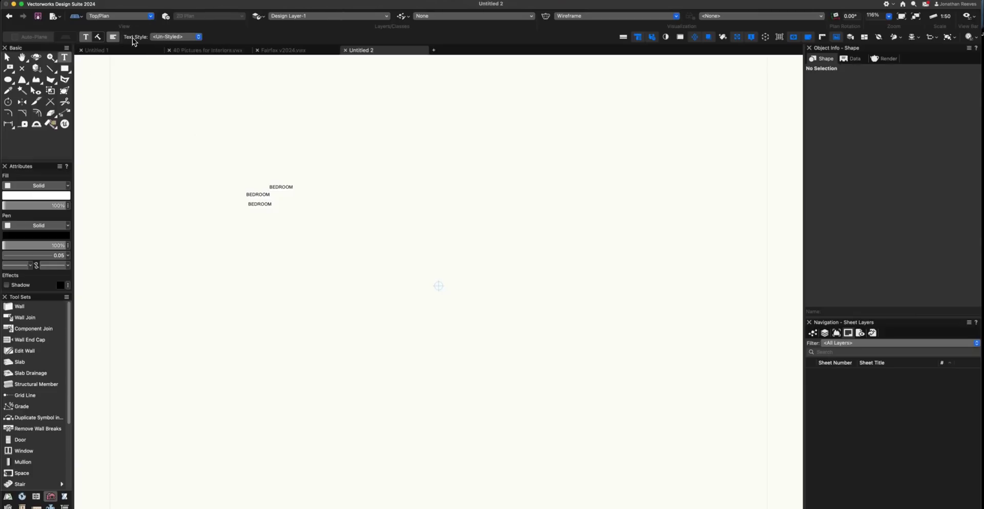
left_click(97, 38)
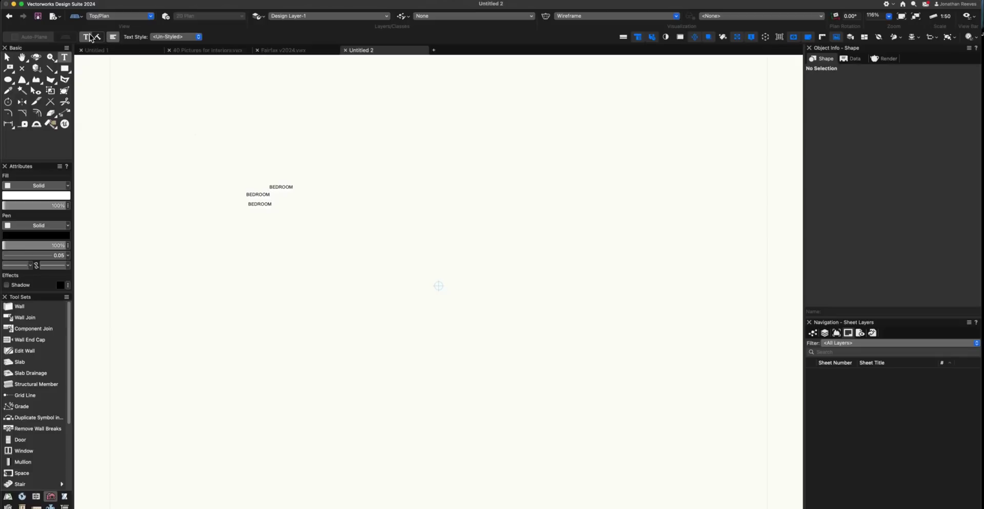
left_click(173, 39)
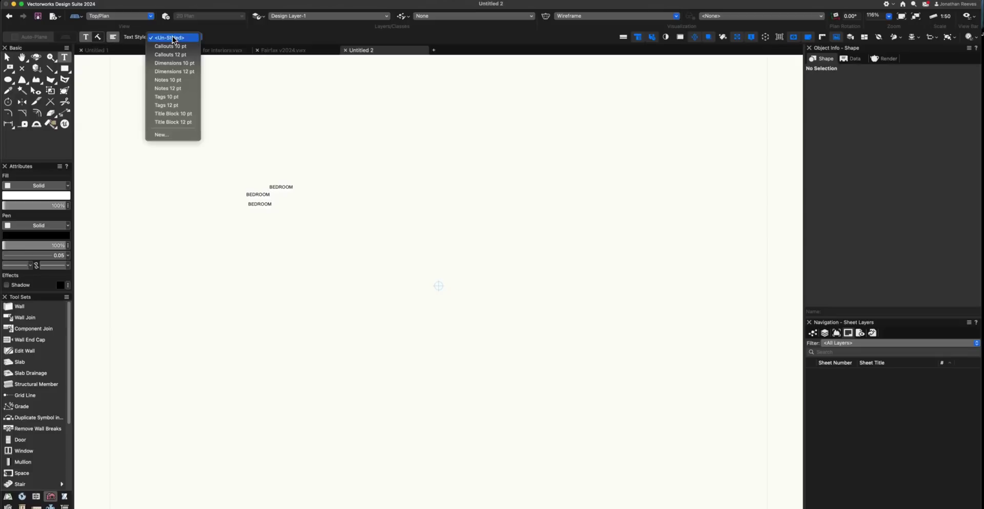
- Start a new text style named ROOM NAMES using Trebuchet MS at 18 pt
left_click(161, 135)
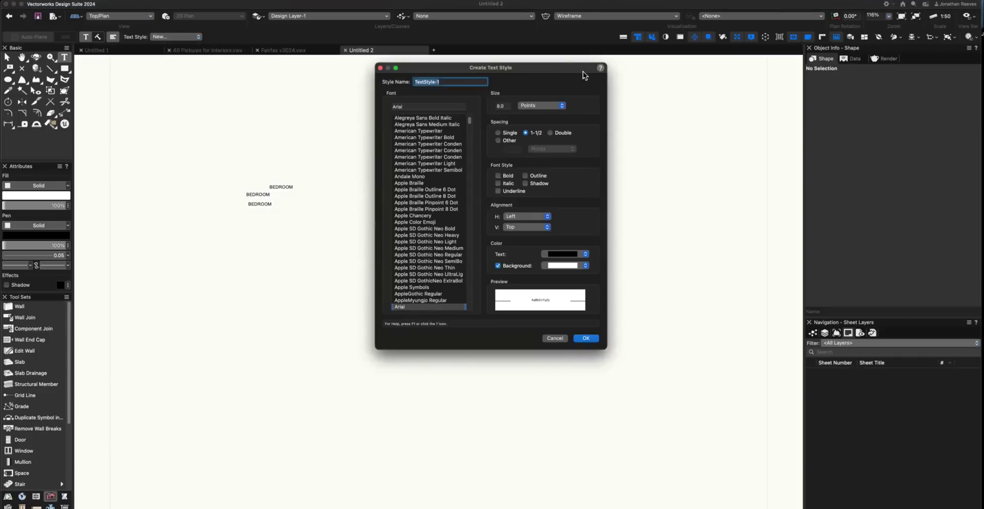
left_click_drag(583, 72, 480, 142)
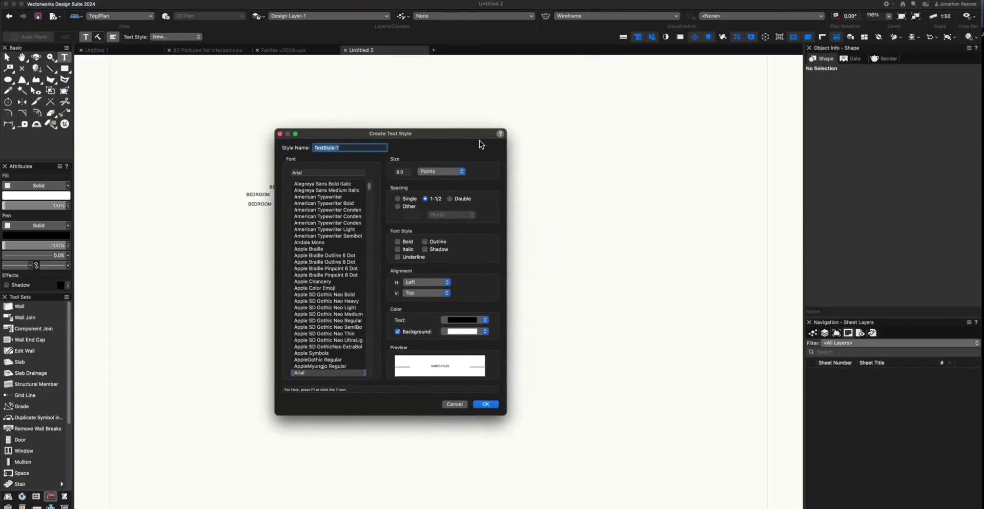
type("ROOM NAMES")
key("Tab")
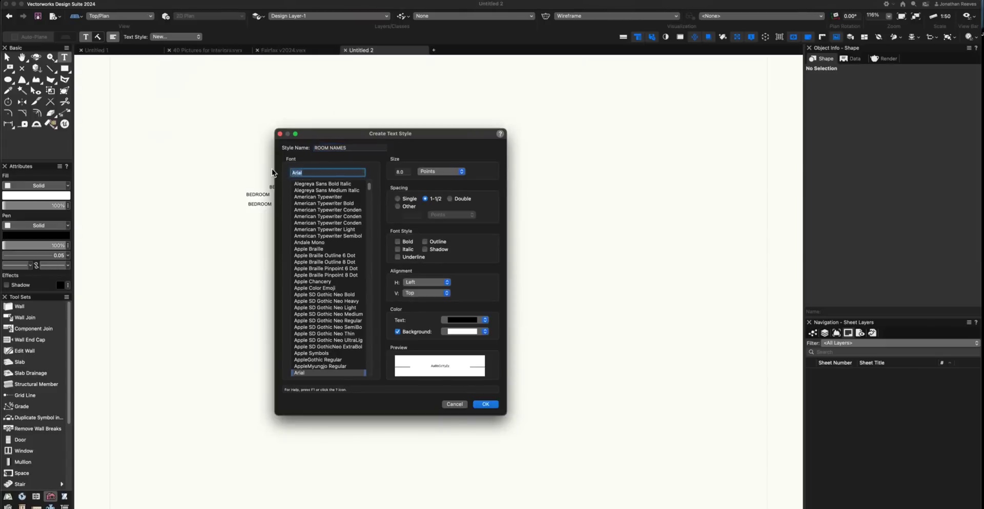
type("TRE")
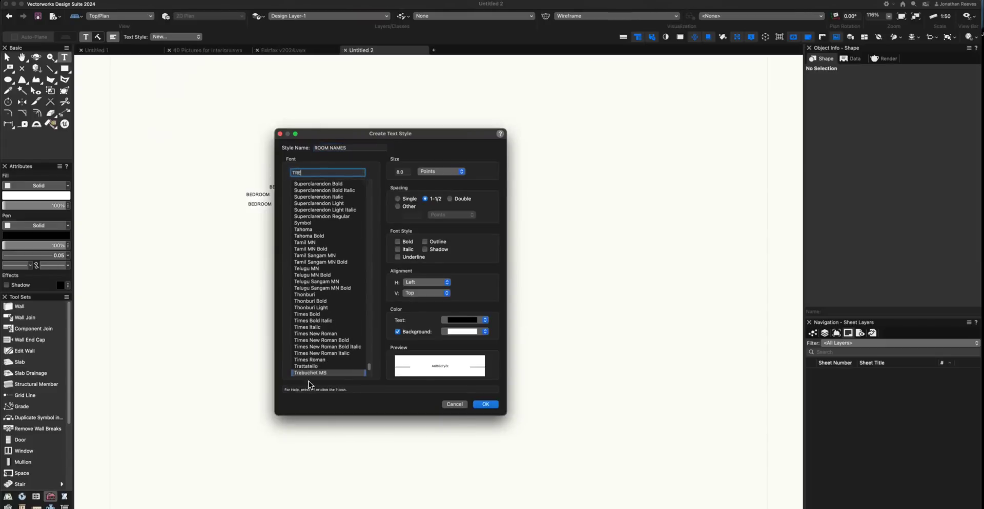
left_click(307, 375)
key("Tab")
type("18")
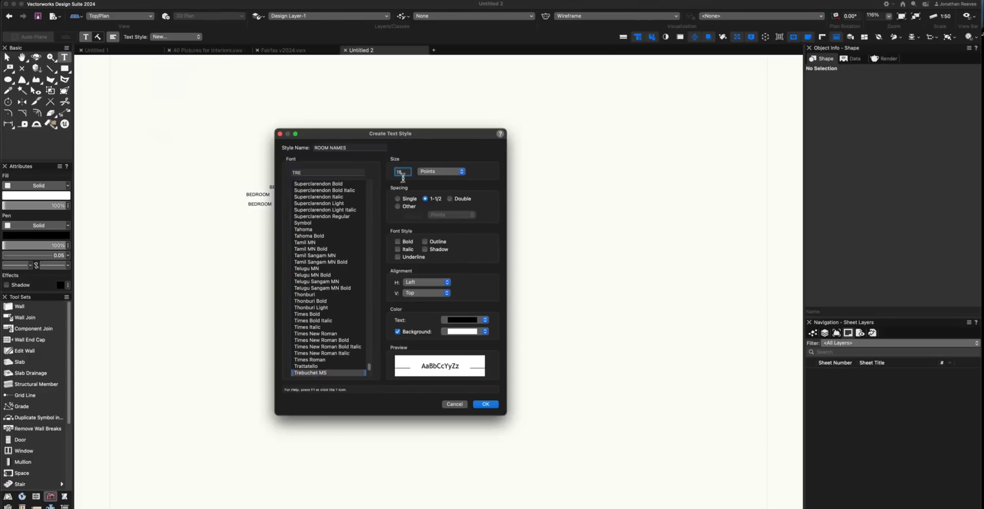
- Make the ROOM NAMES style bold with horizontal and vertical alignment set to Center
left_click(398, 242)
left_click(426, 283)
left_click(420, 292)
left_click(419, 295)
left_click(422, 302)
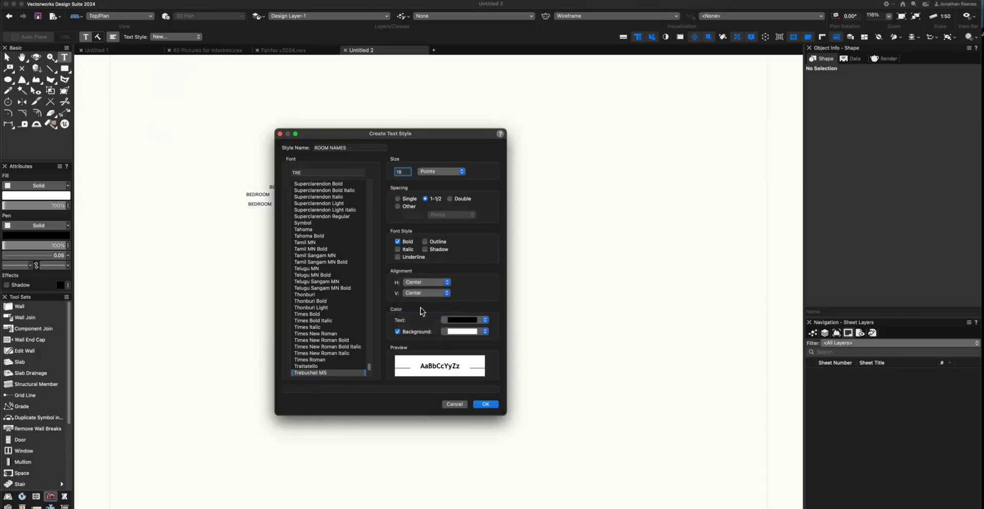
- Save the ROOM NAMES style and place a new BEDROOM label with it
key("Return")
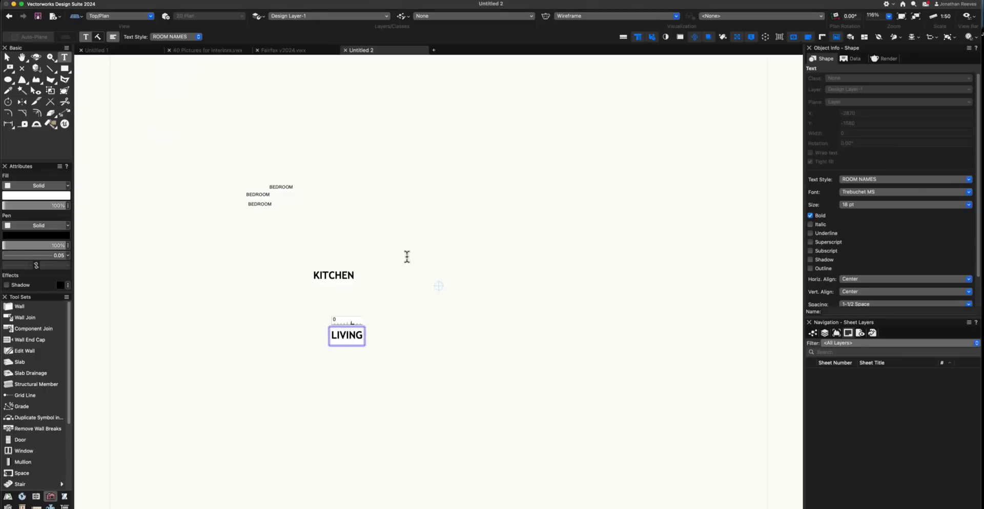
left_click(402, 236)
type("BEDROOM")
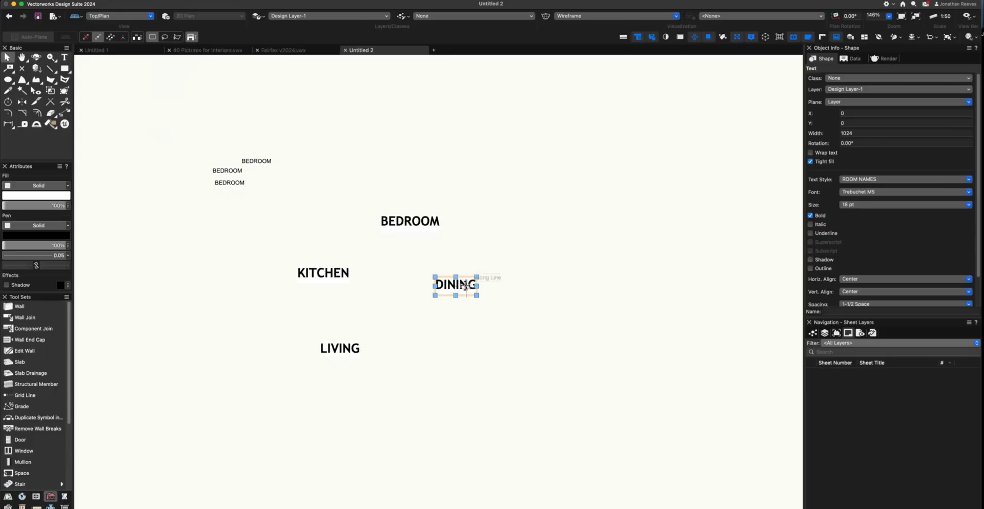
- Move DINING beside the small BEDROOM labels, try Title Block 12 pt on it, then undo
left_click_drag(463, 286, 333, 174)
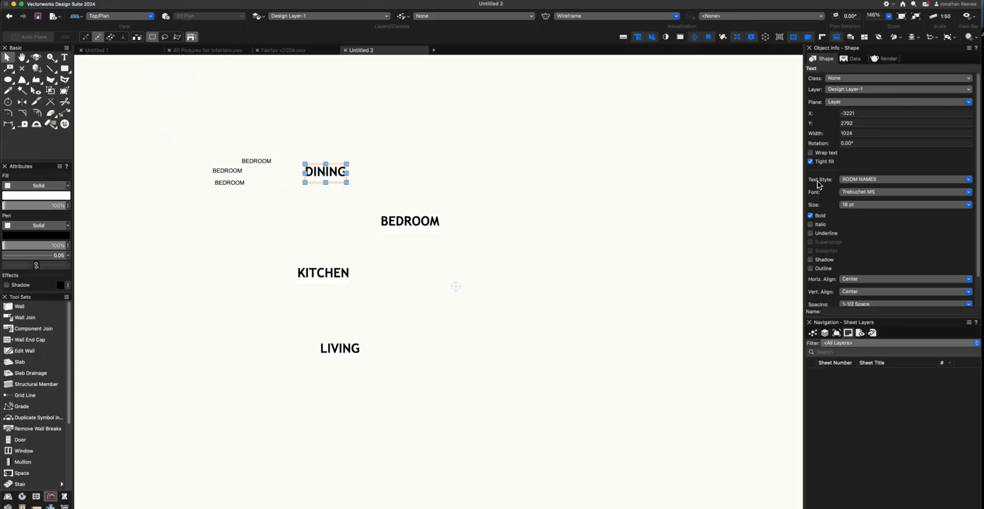
left_click(860, 180)
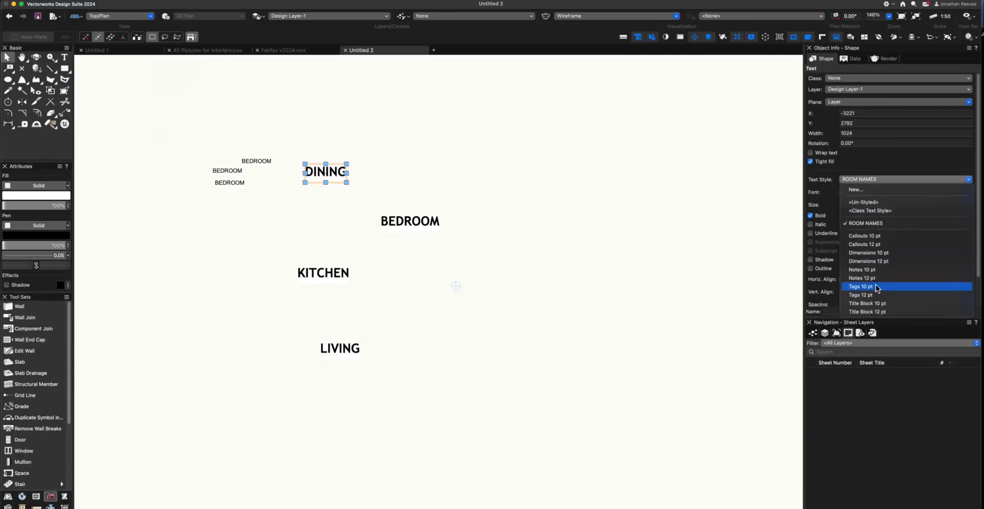
left_click(878, 313)
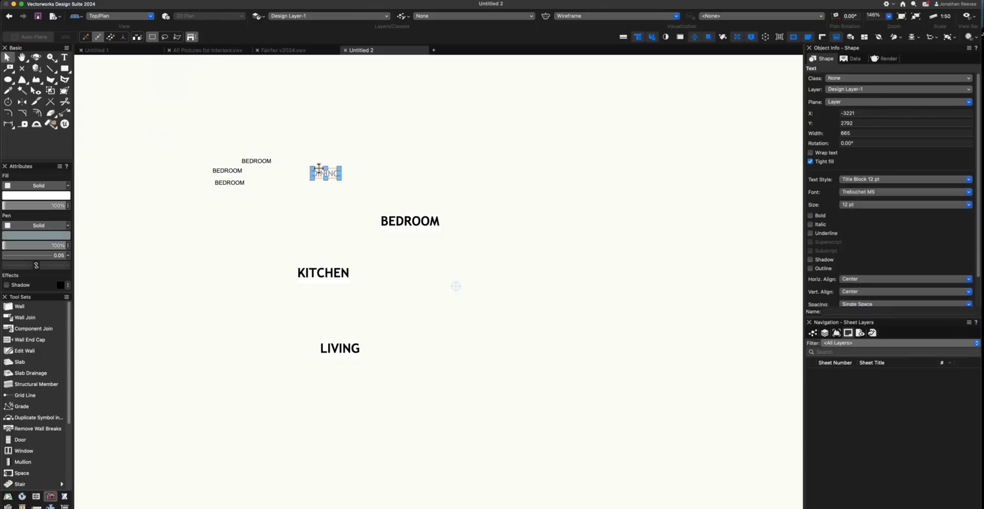
scroll(318, 168, "up", 3)
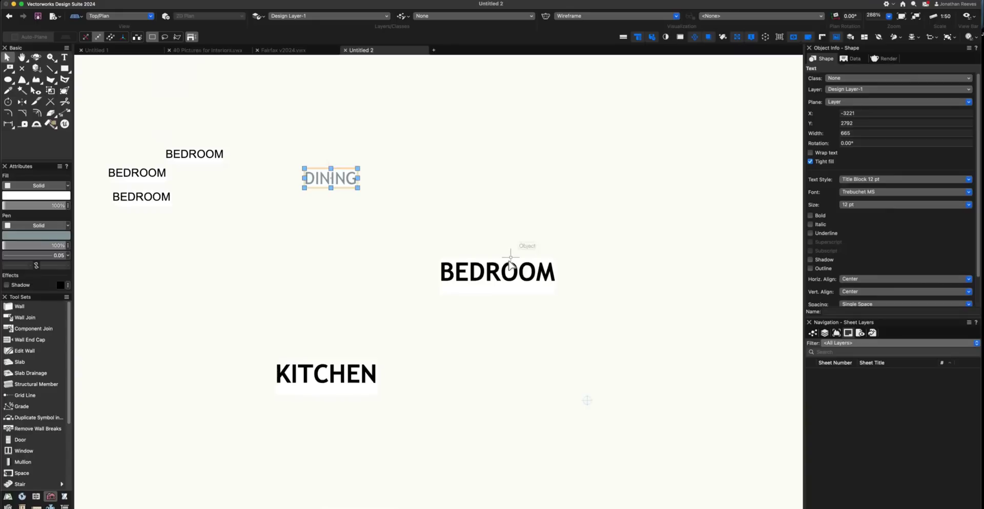
key("super+z")
scroll(391, 262, "down", 5)
middle_click_drag(423, 241, 358, 233)
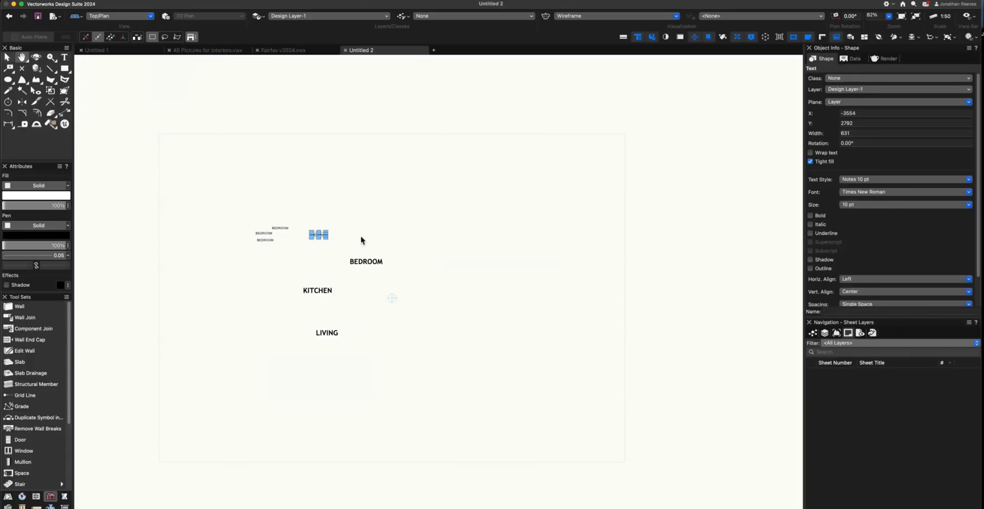
left_click(363, 240)
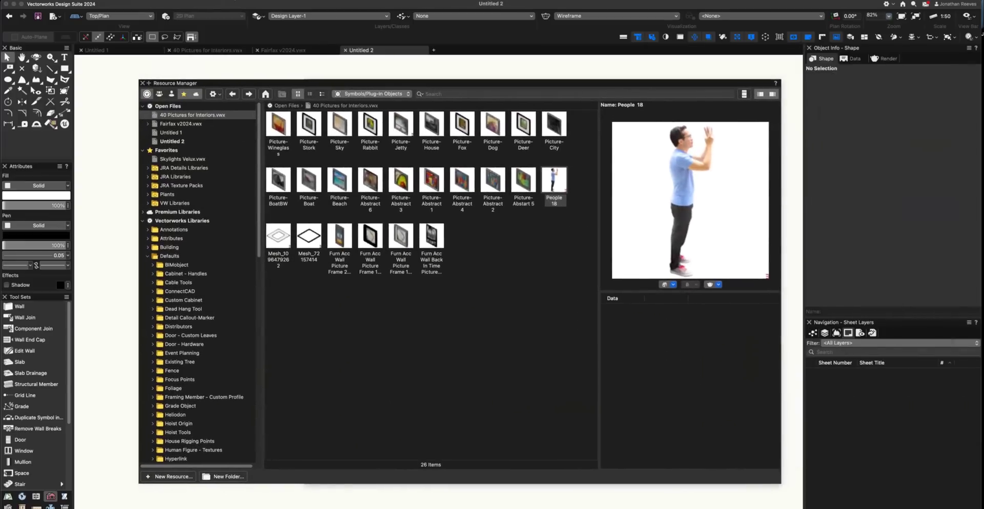
- Resize and reposition the Resource Manager to browse 40 Pictures for Interiors symbols, including People 18
left_click(230, 0)
mouse_move(237, 5)
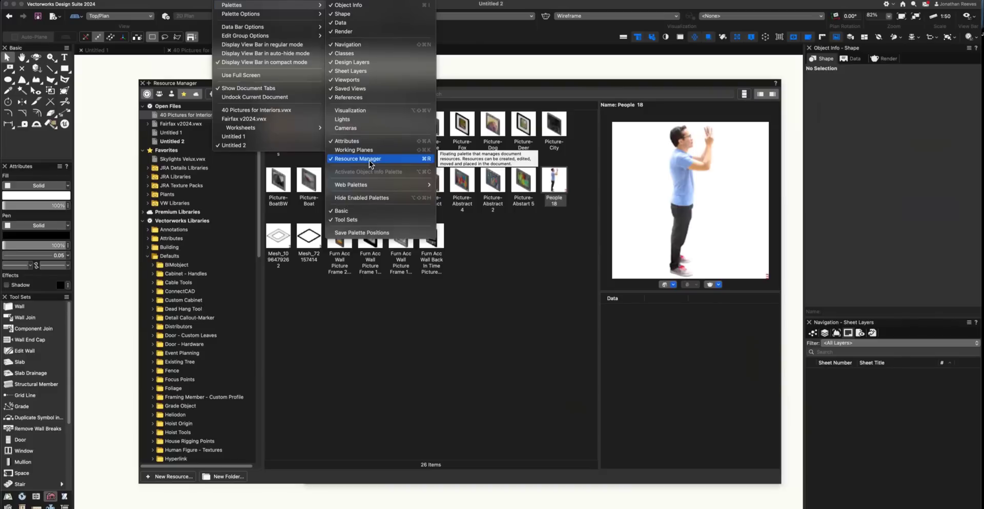
left_click(465, 377)
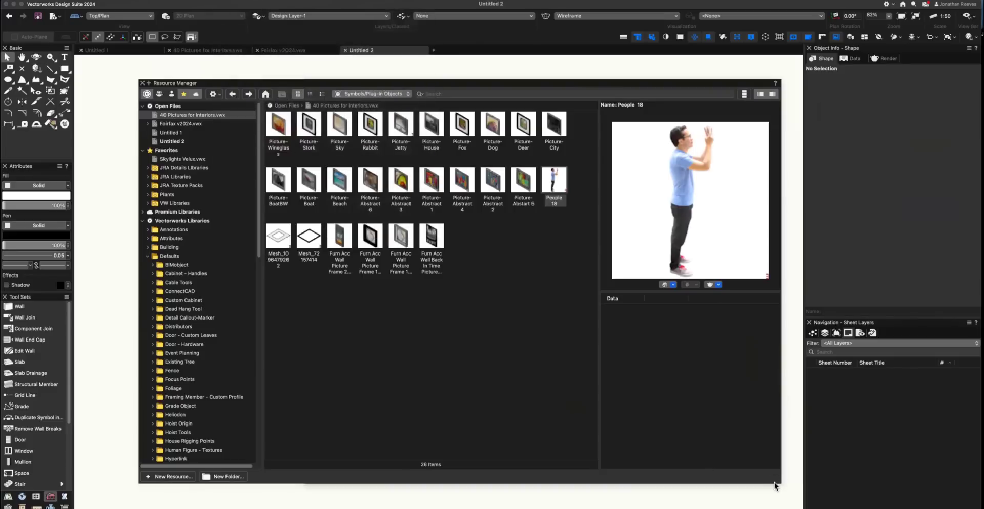
left_click_drag(775, 486, 568, 436)
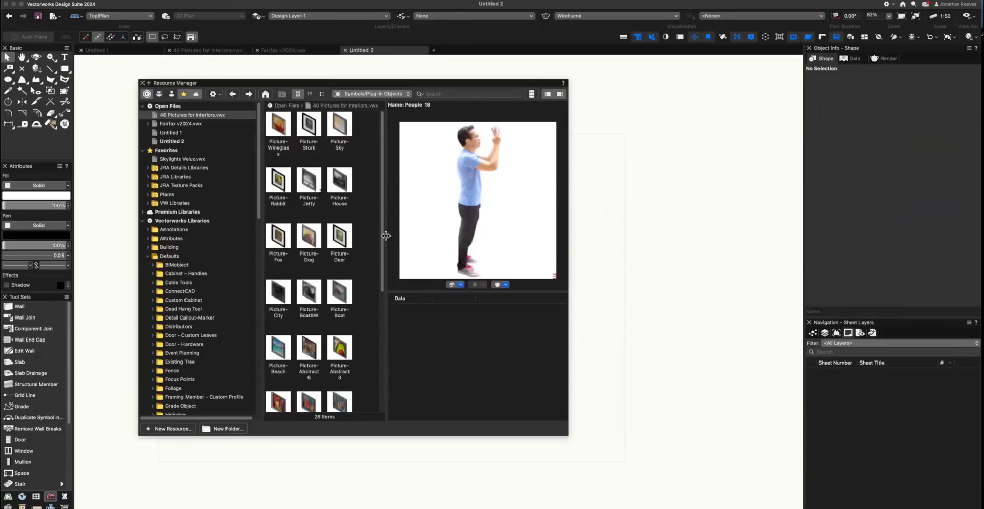
left_click_drag(386, 236, 430, 230)
mouse_move(257, 82)
left_mouse_down()
mouse_move(432, 94)
mouse_move(483, 61)
left_mouse_up()
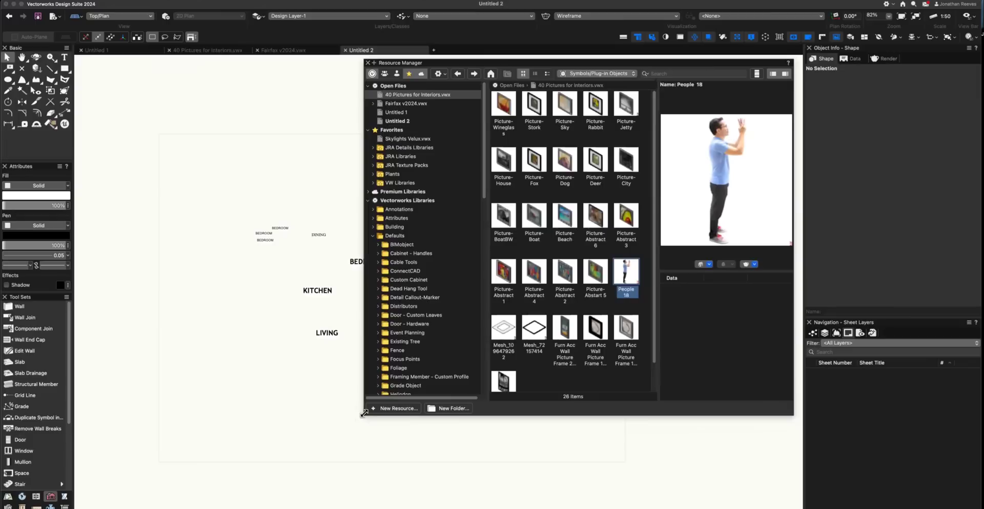
left_click_drag(364, 415, 388, 440)
left_click_drag(713, 60, 547, 128)
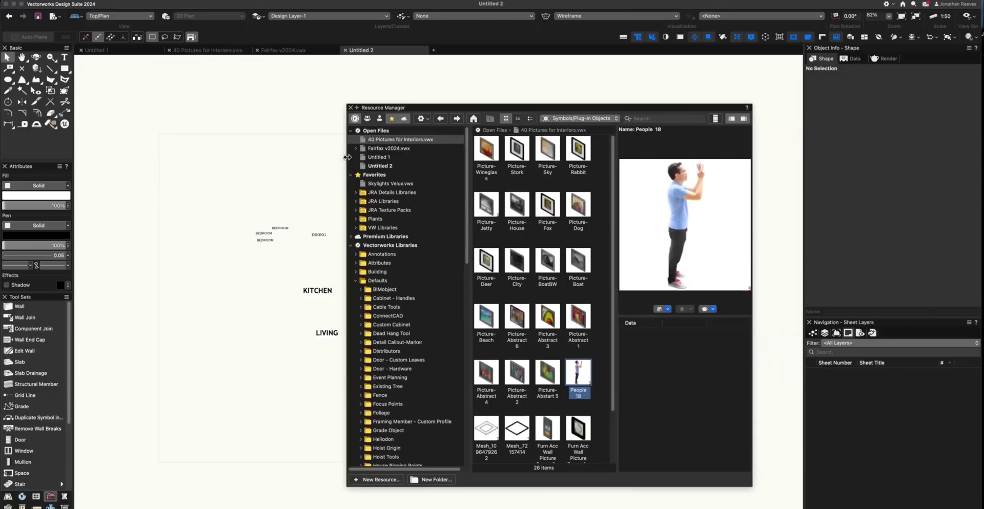
left_click_drag(348, 157, 317, 154)
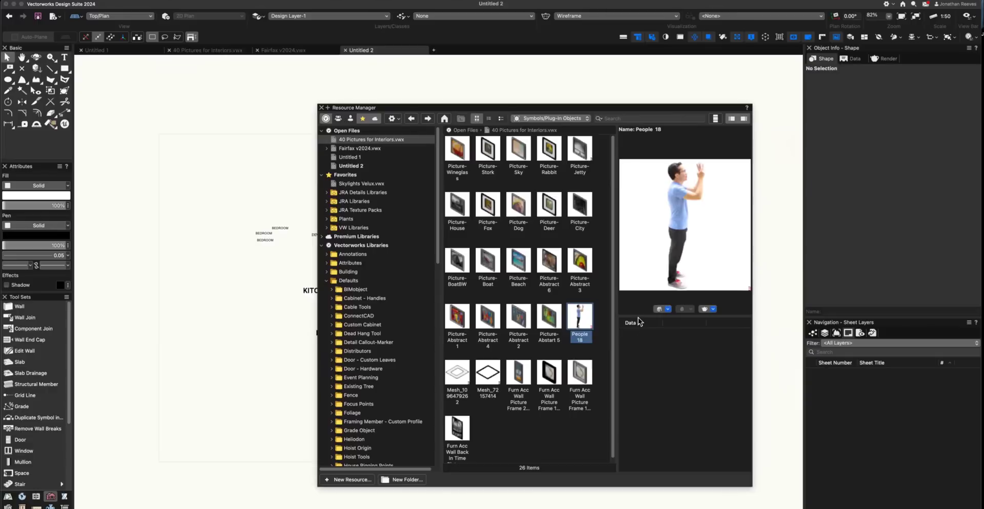
left_click_drag(639, 317, 671, 346)
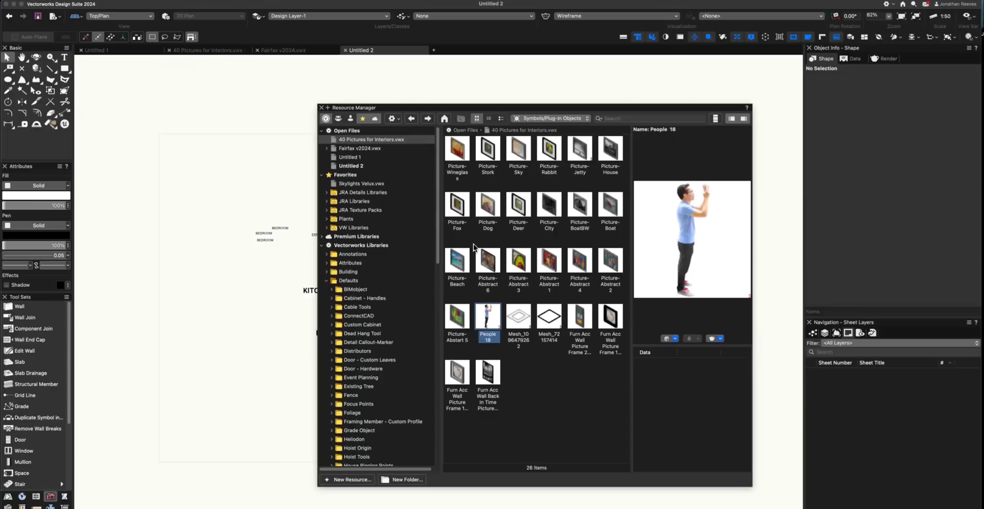
- Toggle the Resource Manager with Cmd+R, roll it up and expand it, and shift it right
key("super+r")
key("super+r")
key("super+r")
key("super+r")
left_click(328, 108)
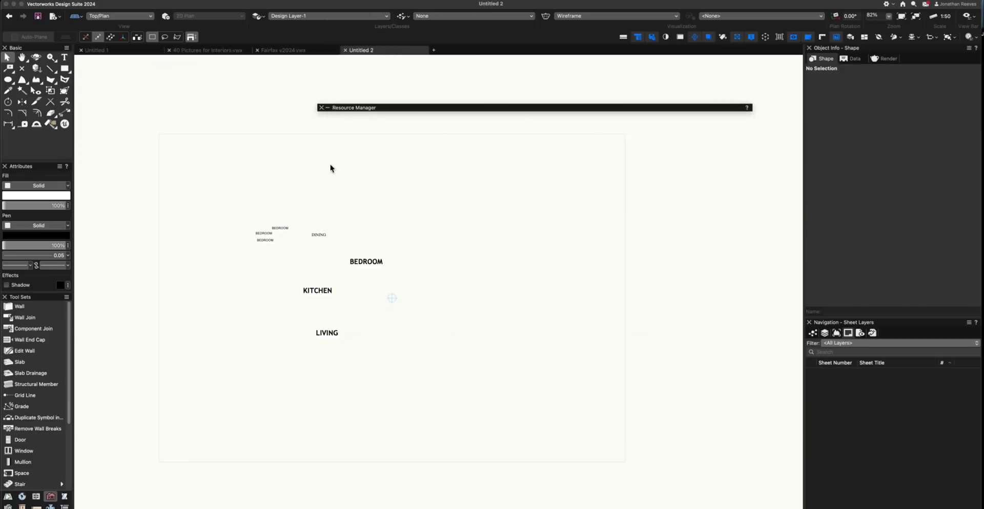
left_click(232, 149)
left_click(343, 108)
mouse_move(364, 109)
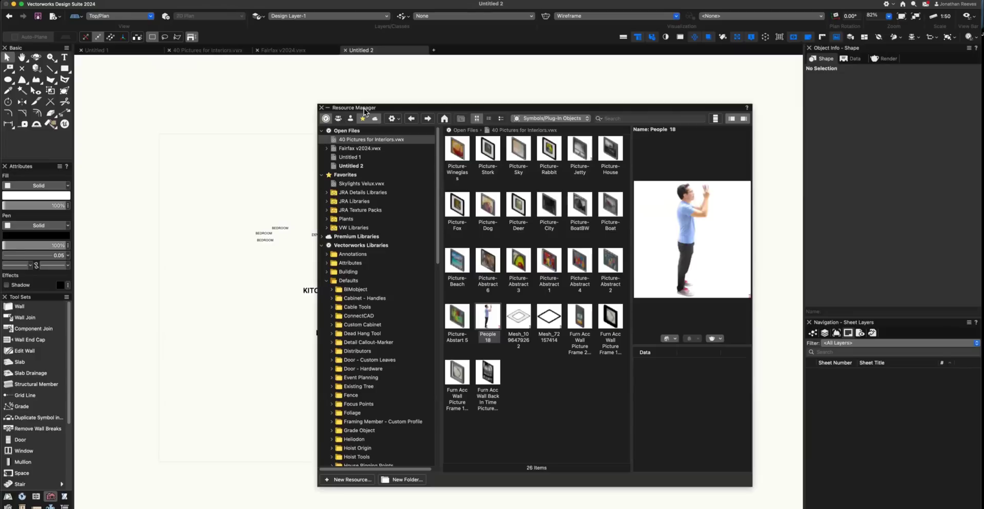
left_click_drag(363, 109, 359, 33)
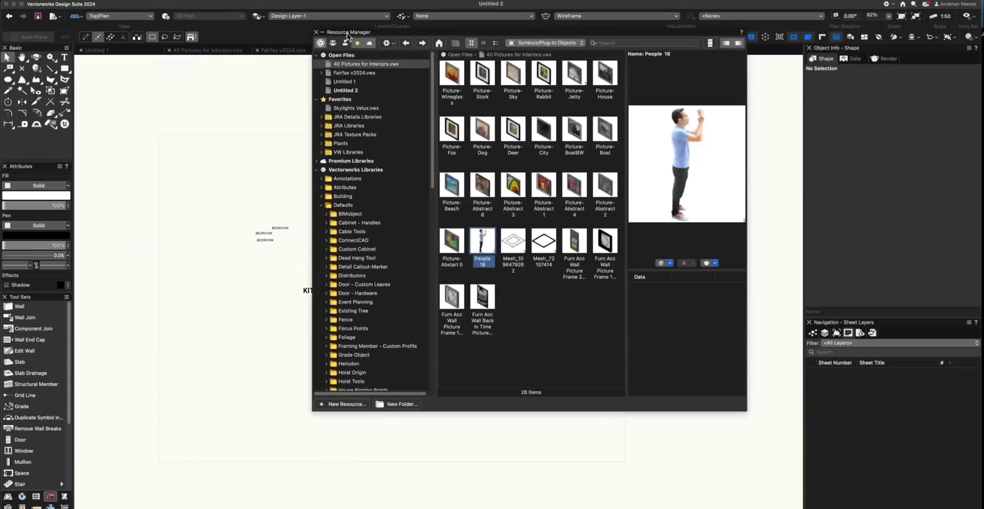
left_click_drag(346, 33, 356, 100)
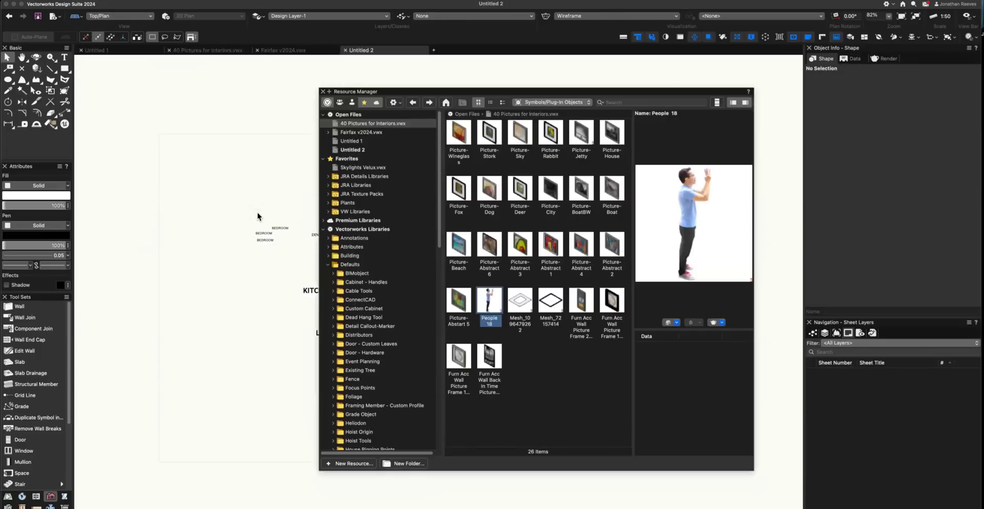
left_click(258, 216)
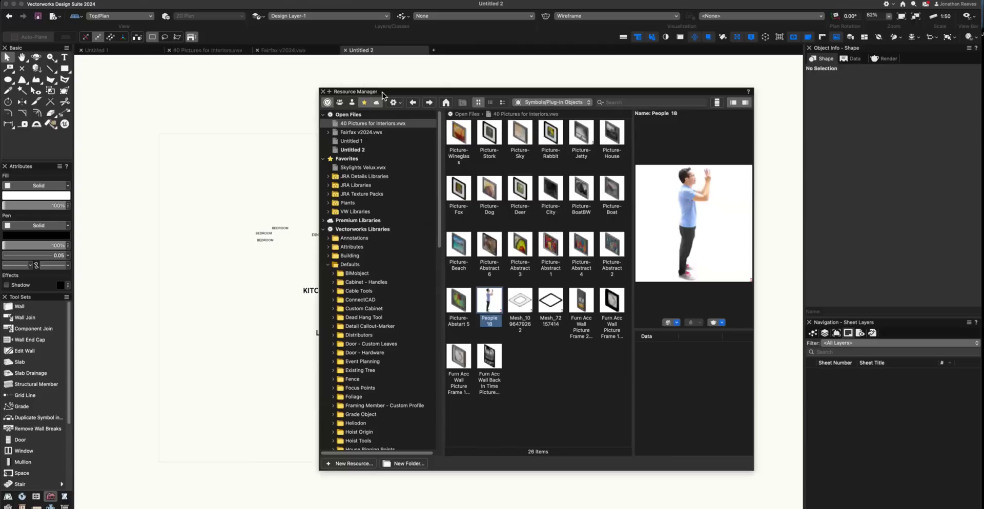
left_click_drag(382, 92, 420, 83)
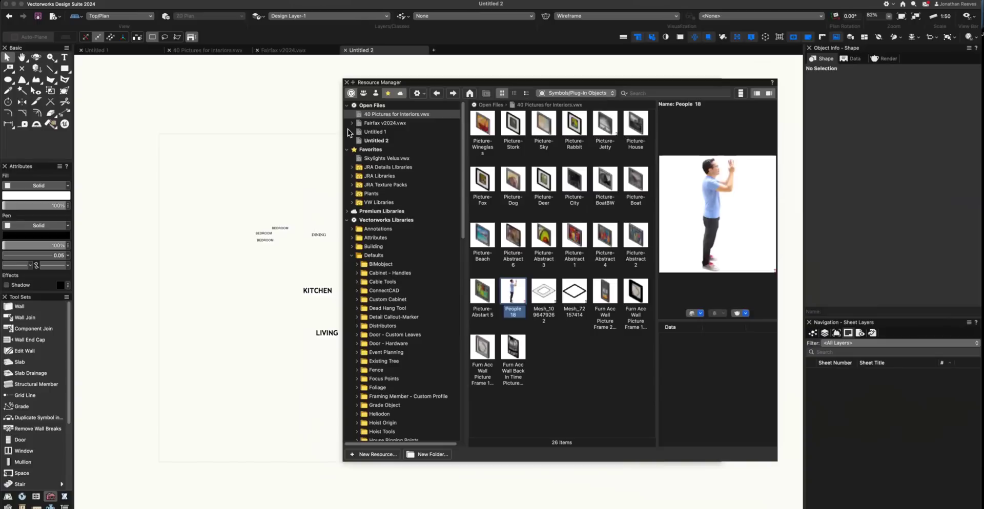
- Show All Resources for Untitled 2: Title Block 12 pt, ROOM NAMES and Notes 10 pt
left_click(470, 94)
left_click(556, 94)
left_click(554, 4)
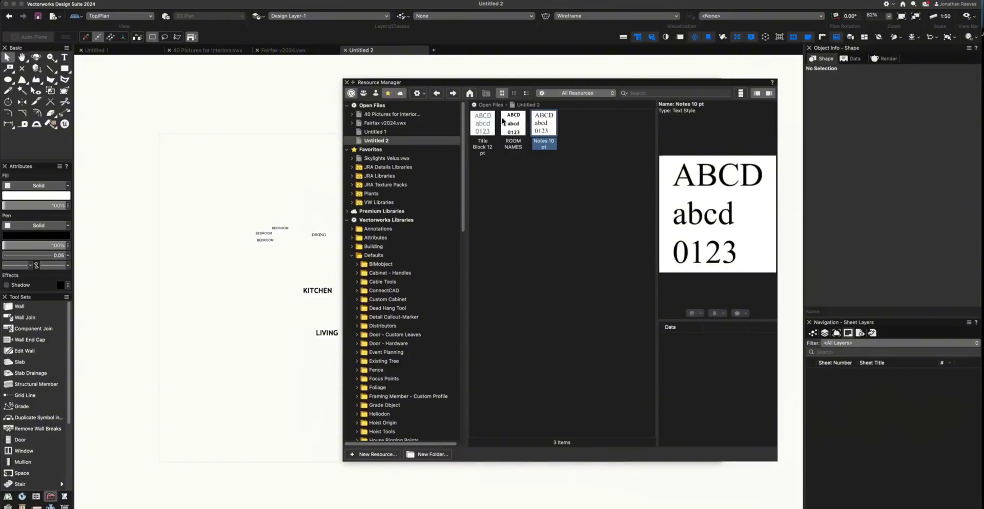
left_click_drag(494, 84, 546, 80)
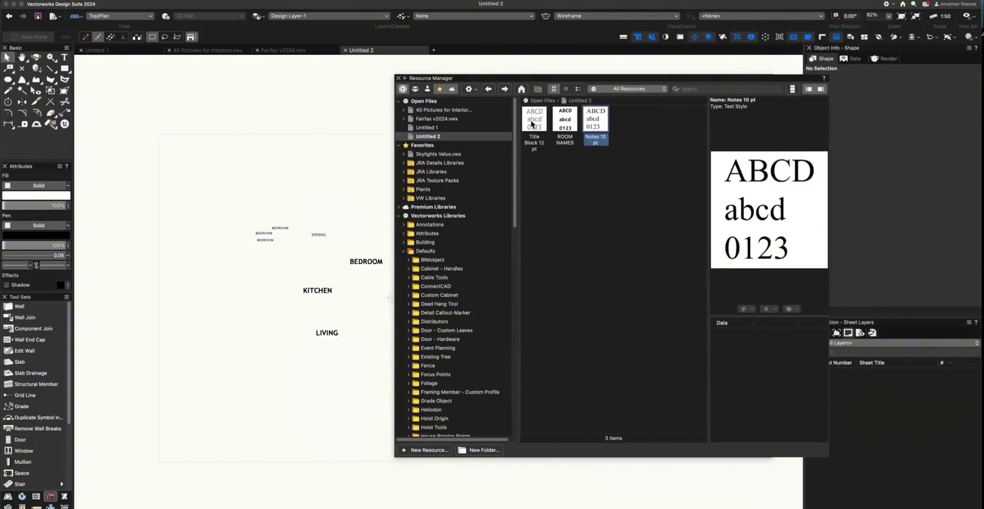
left_click(630, 89)
left_click(637, 2)
left_click(620, 87)
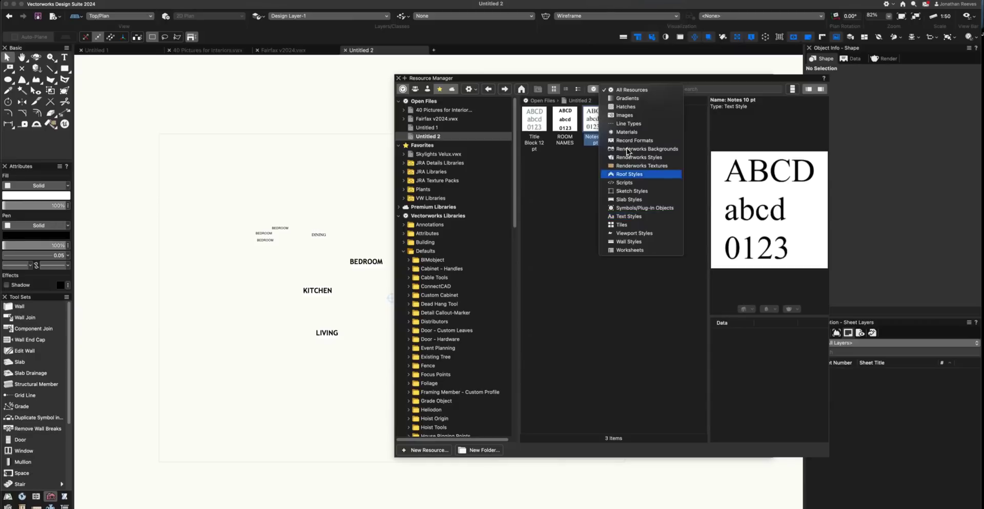
left_click(448, 113)
left_click(447, 119)
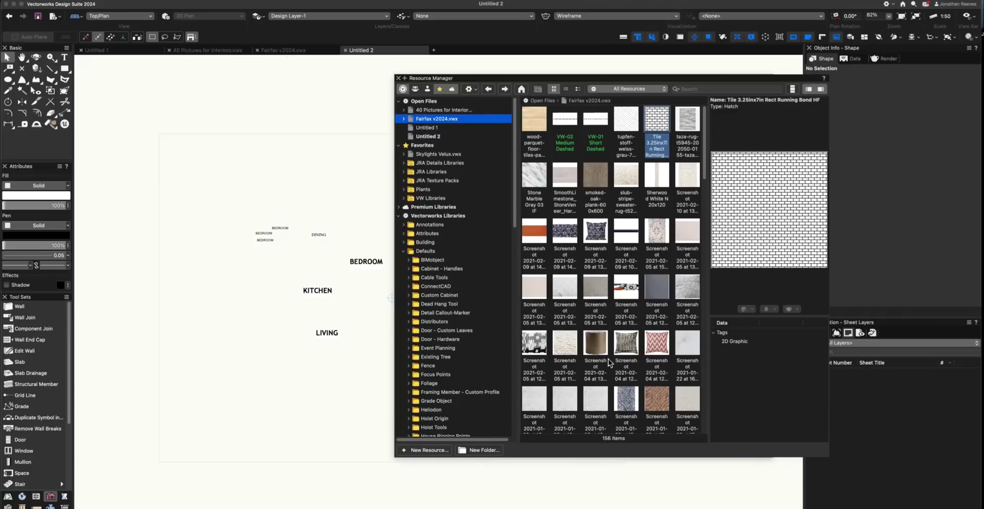
left_click_drag(706, 163, 645, 106)
left_click(618, 89)
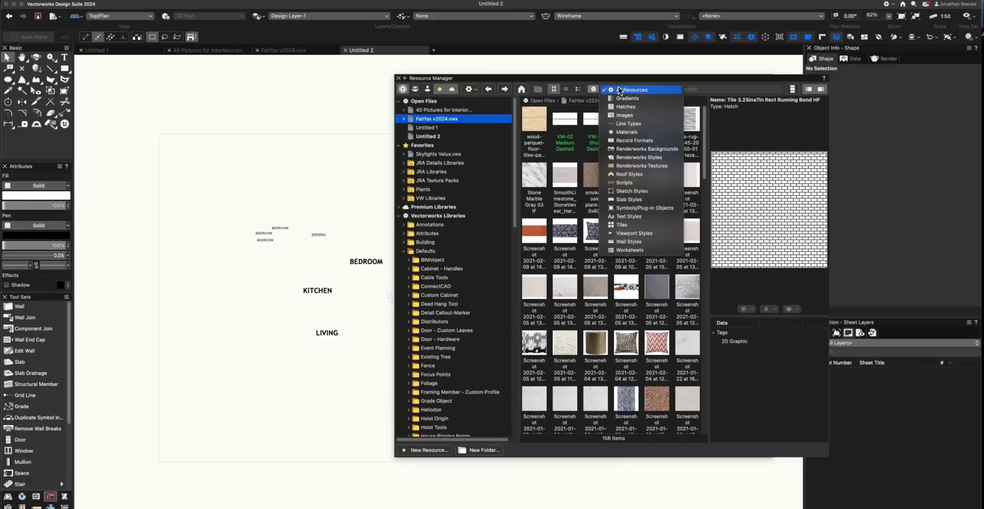
left_click(627, 124)
left_click(544, 130)
left_click(626, 89)
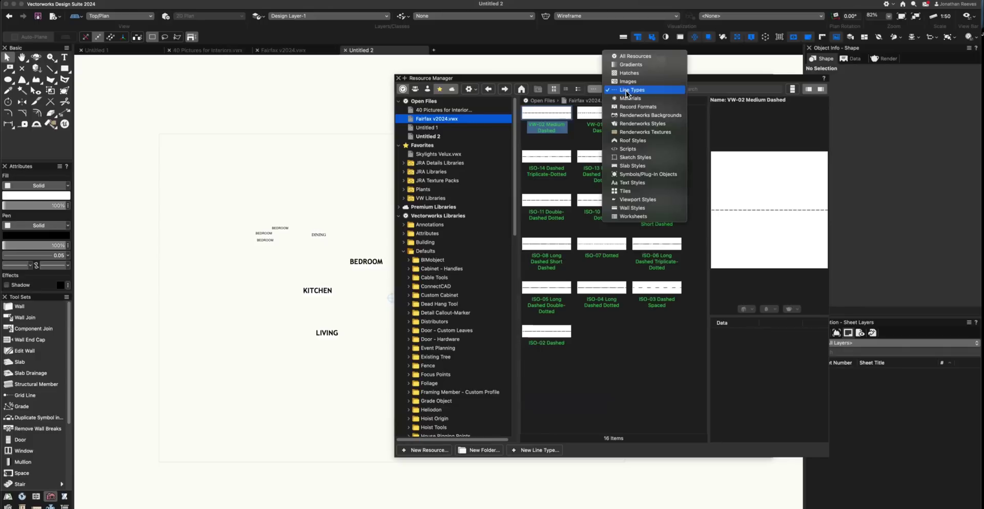
left_click(626, 81)
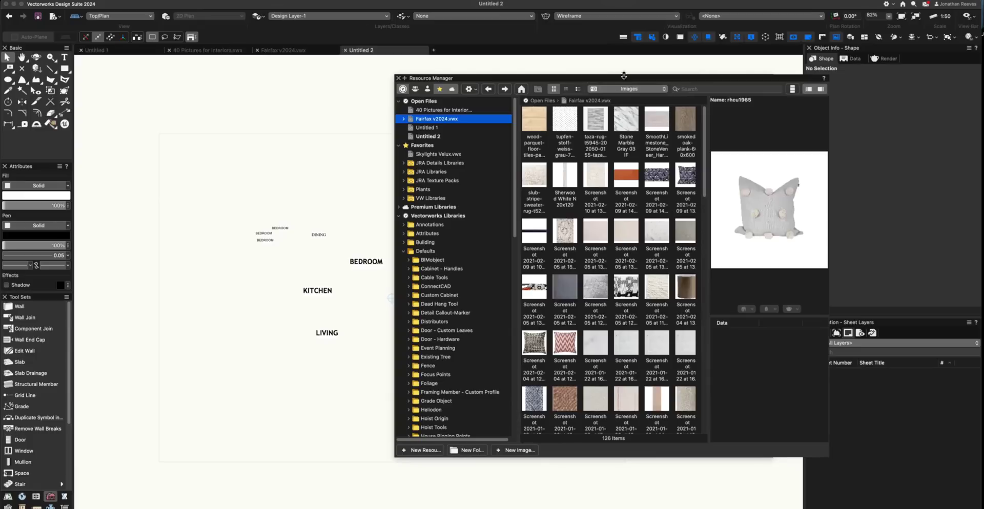
left_click(626, 89)
left_click(628, 65)
left_click(534, 133)
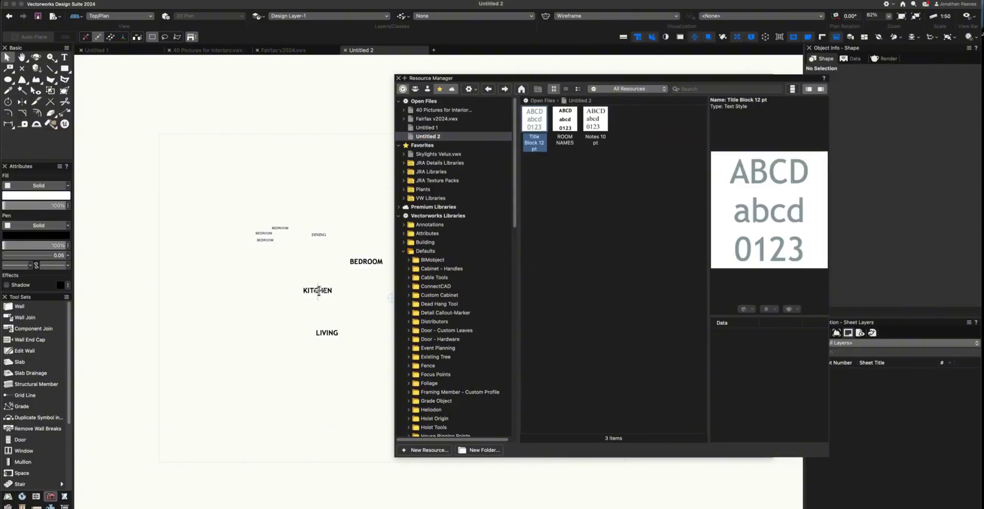
- Zoom in on the room labels and drag Title Block 12 pt onto a BEDROOM label
scroll(325, 276, "up", 2)
middle_click_drag(325, 277, 245, 246)
scroll(245, 246, "down", 1)
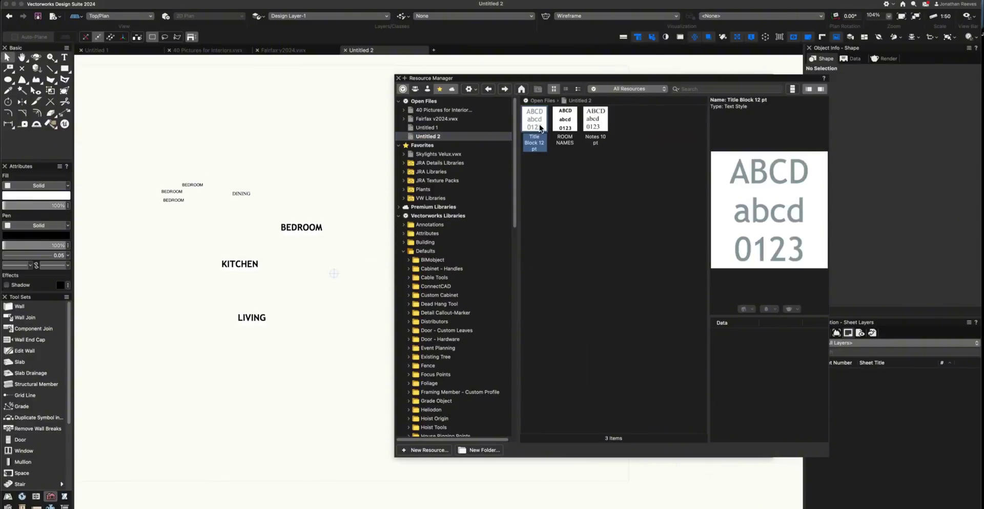
left_click_drag(537, 125, 306, 226)
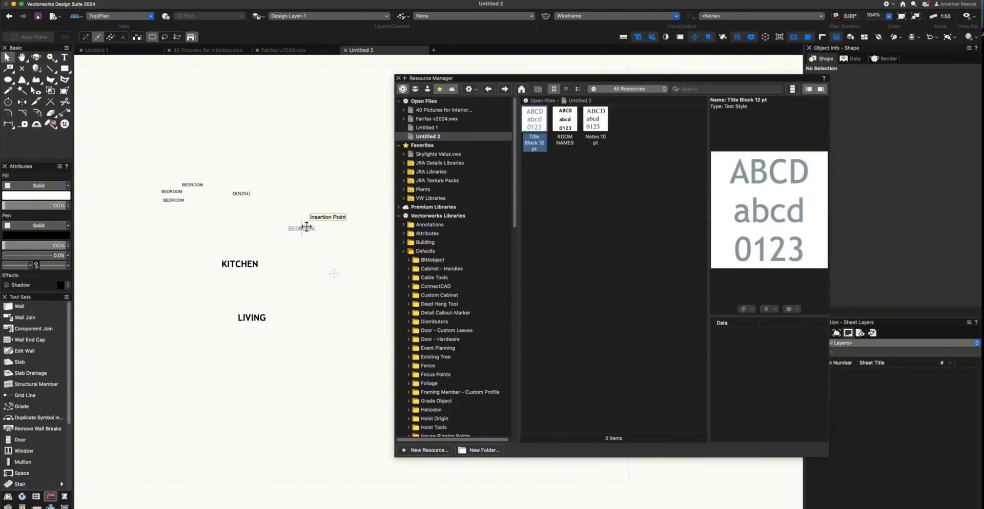
- Drag ROOM NAMES onto DINING and a BEDROOM label, then select the five top labels
left_click_drag(565, 123, 245, 194)
left_click_drag(565, 123, 127, 237)
scroll(246, 199, "up", 2)
left_click_drag(125, 189, 127, 218)
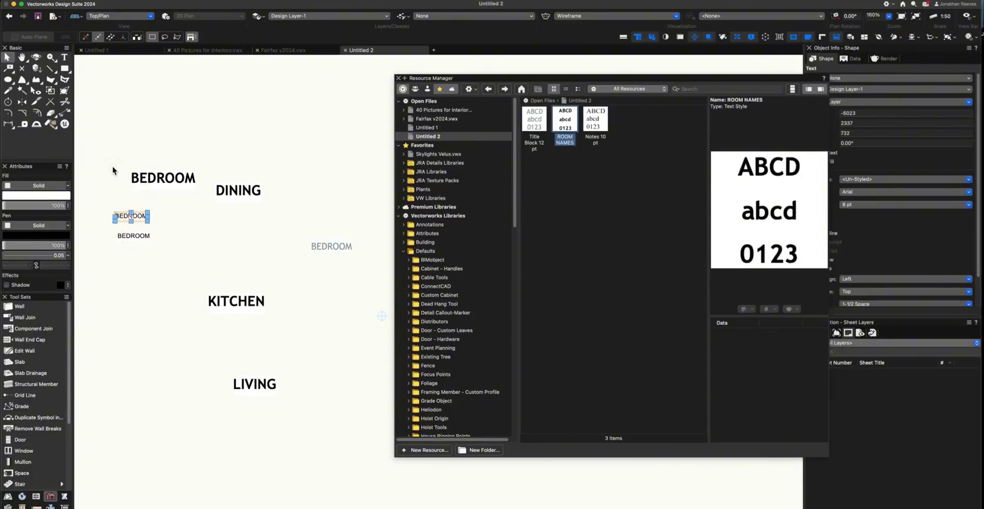
left_click_drag(109, 165, 378, 275)
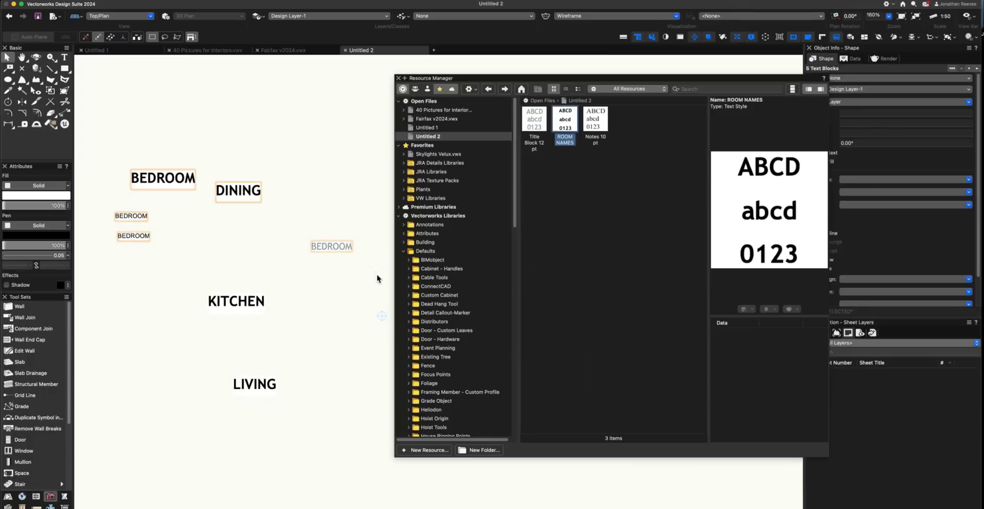
- Apply Title Block 12 pt, then ROOM NAMES, to the five selected labels, declining the autosave prompt
right_click(532, 126)
left_click(556, 164)
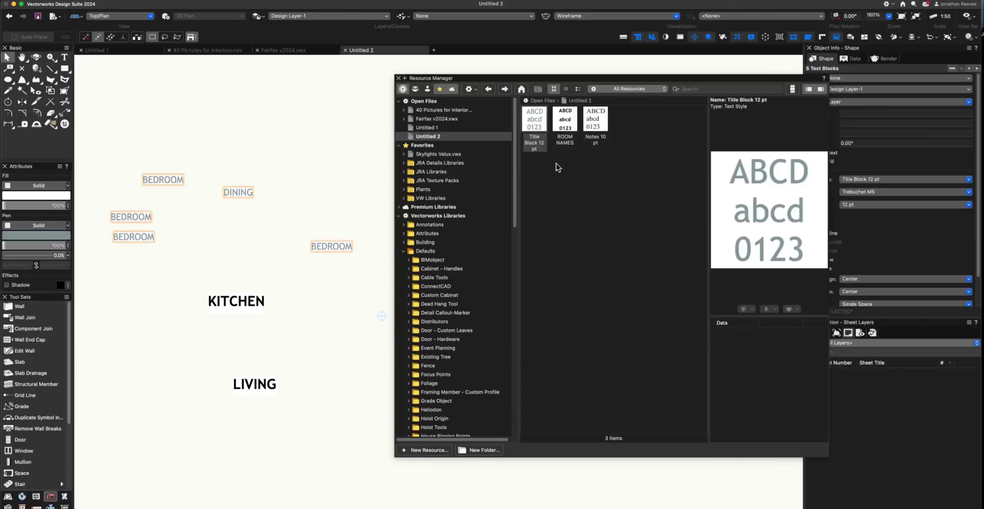
double_click(562, 117)
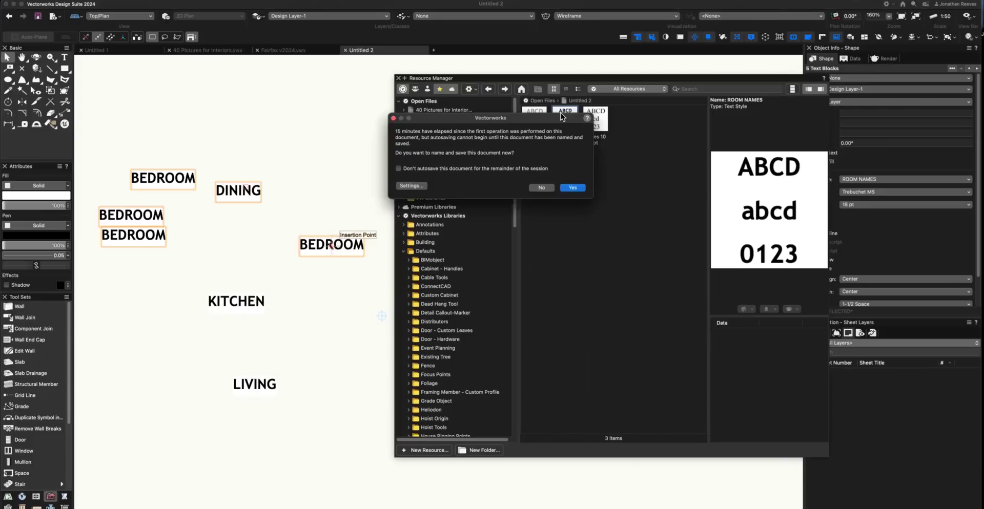
key("Escape")
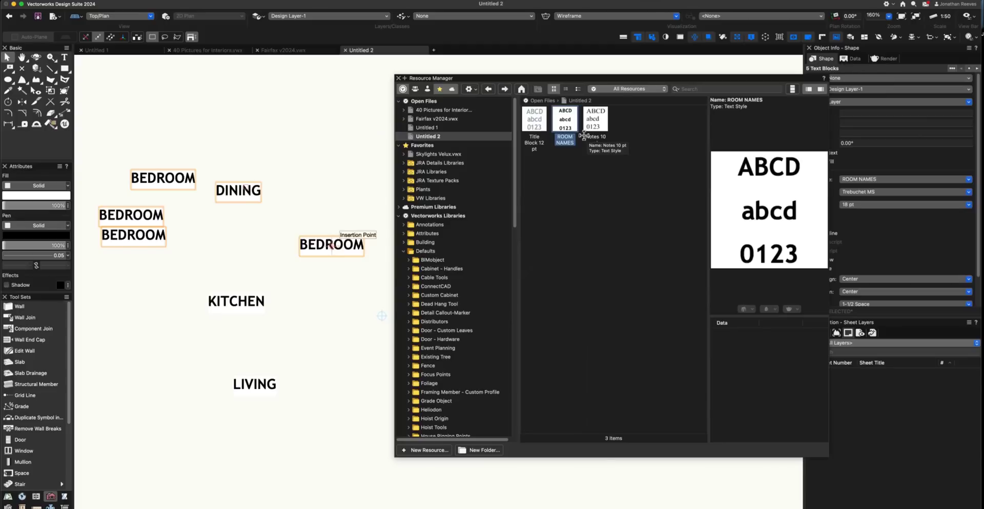
- Edit the ROOM NAMES text style to use Superclarendon Italic at size 14 pt
right_click(562, 122)
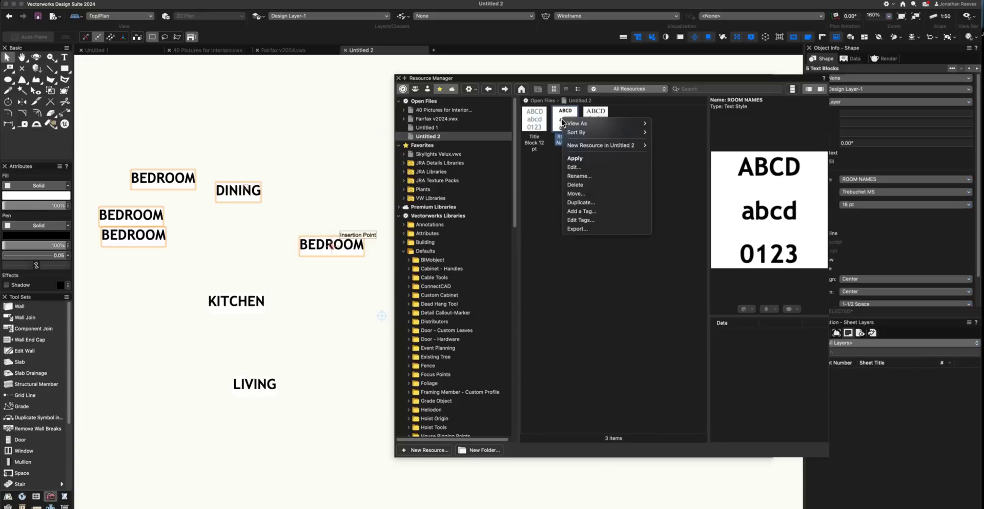
left_click(572, 167)
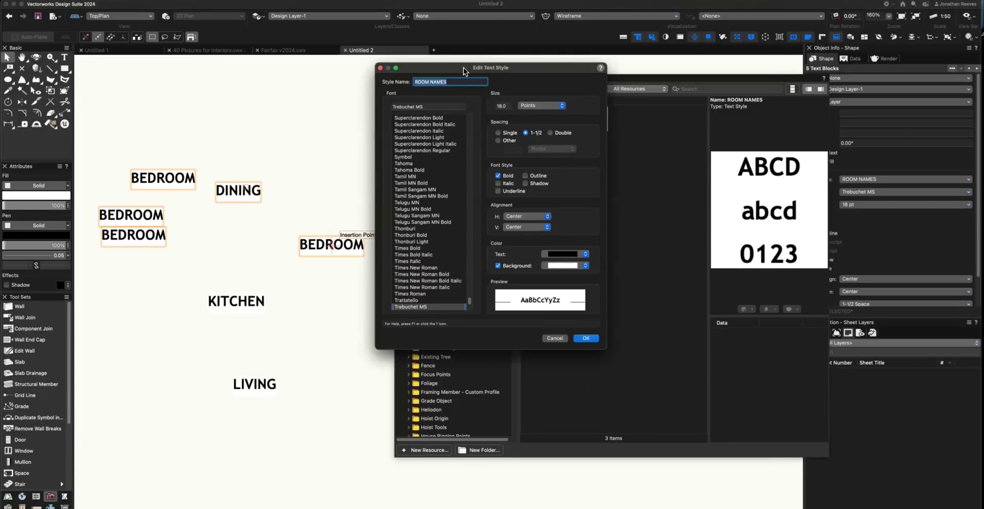
left_click_drag(448, 69, 277, 130)
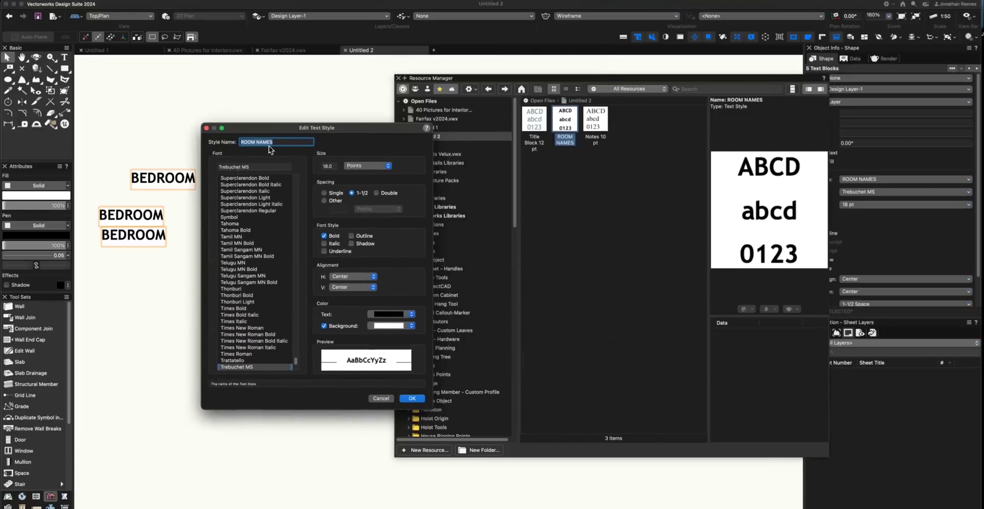
left_click(235, 303)
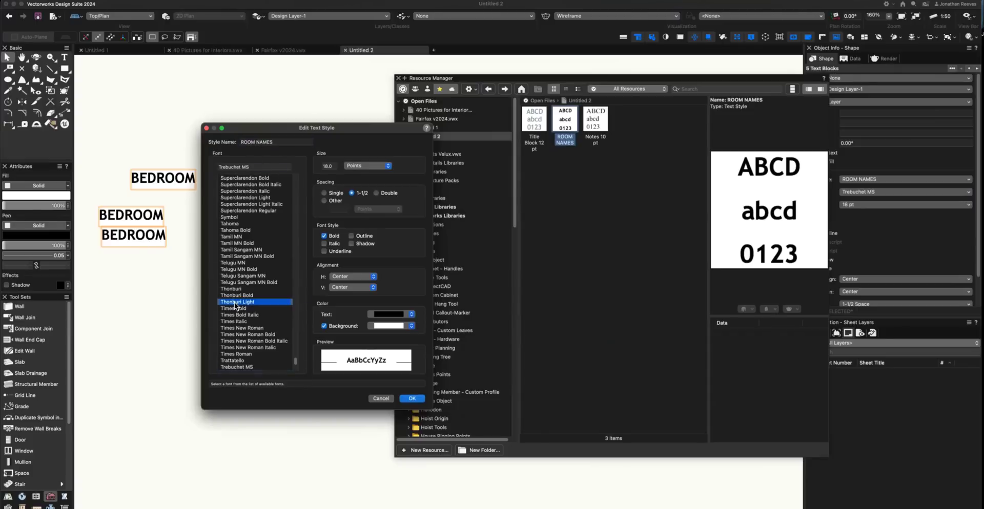
left_click(234, 238)
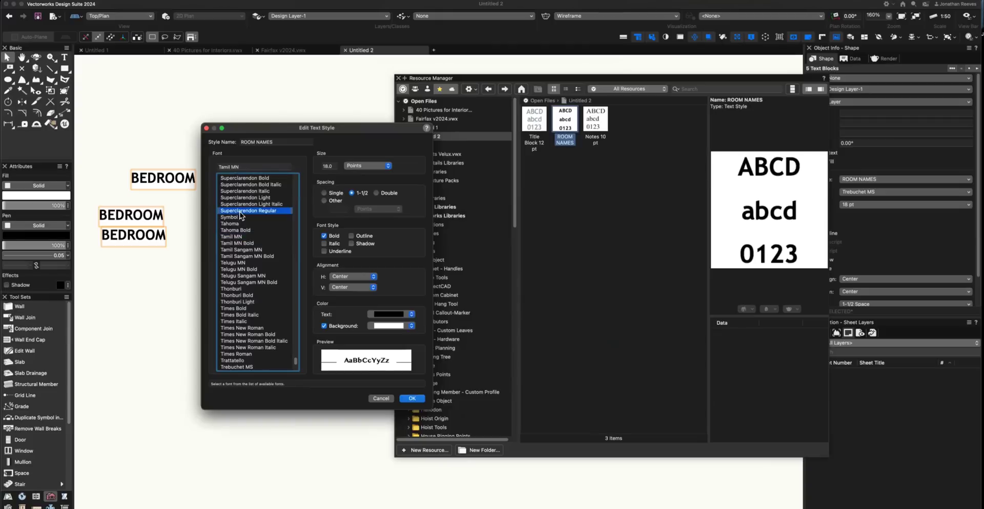
left_click(240, 217)
left_click(245, 191)
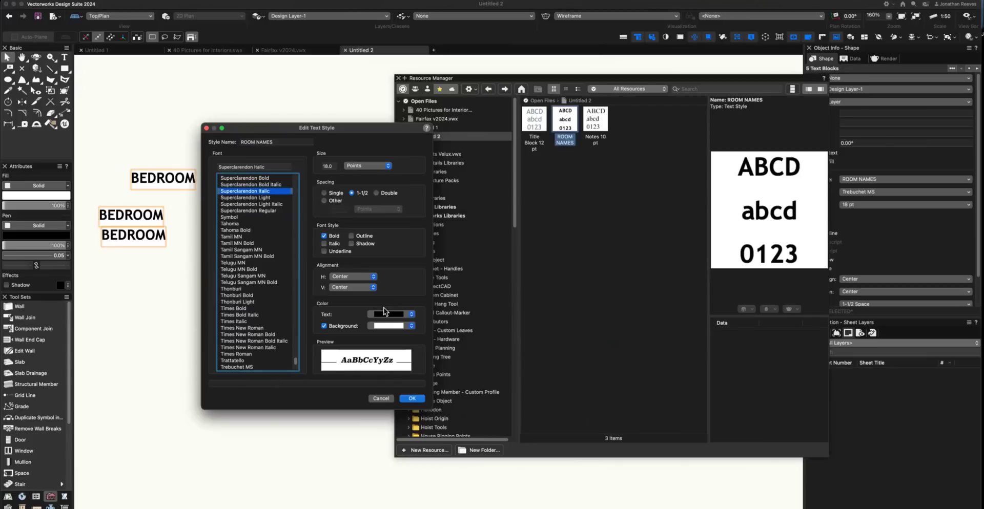
double_click(330, 167)
type("14")
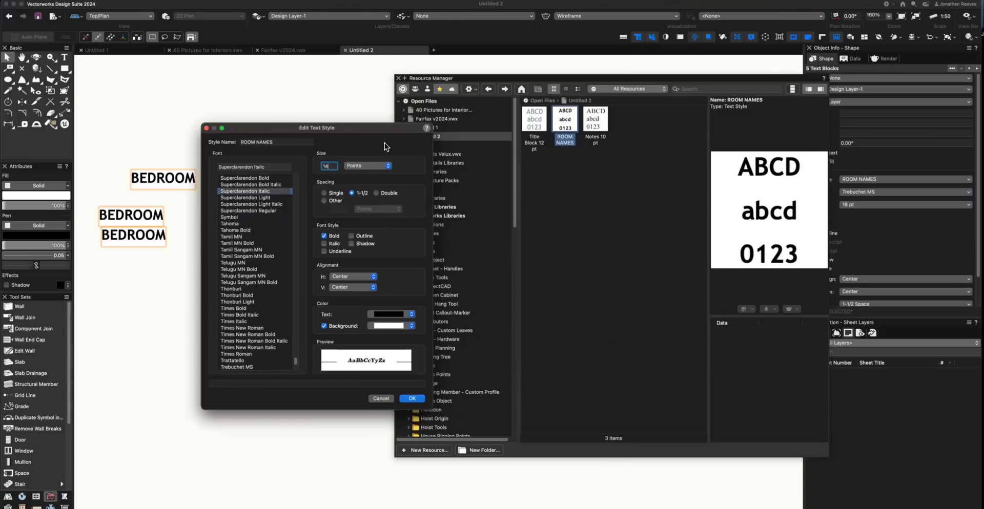
left_click_drag(368, 131, 341, 124)
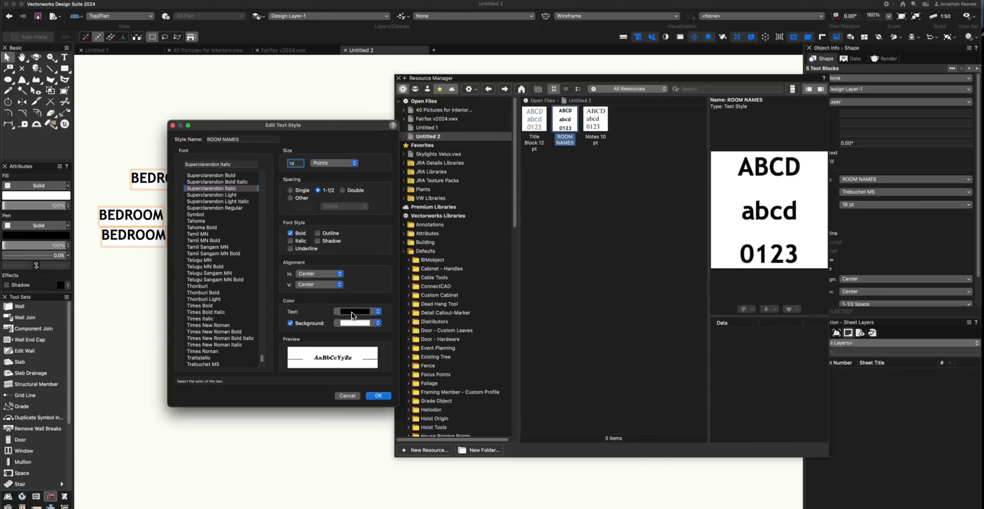
- View the colours used in the active document from the text colour's palette list
left_click(290, 323)
left_click(344, 313)
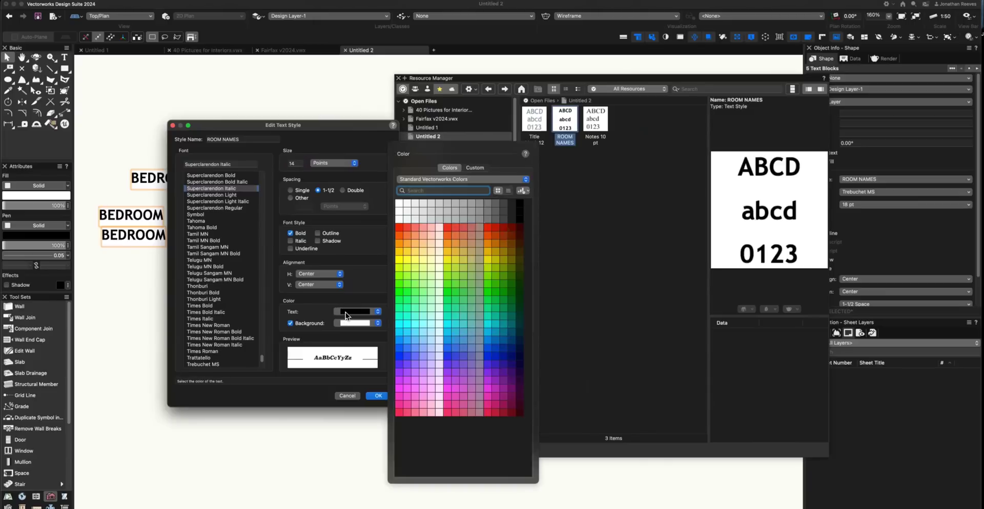
left_click(411, 179)
left_click(427, 94)
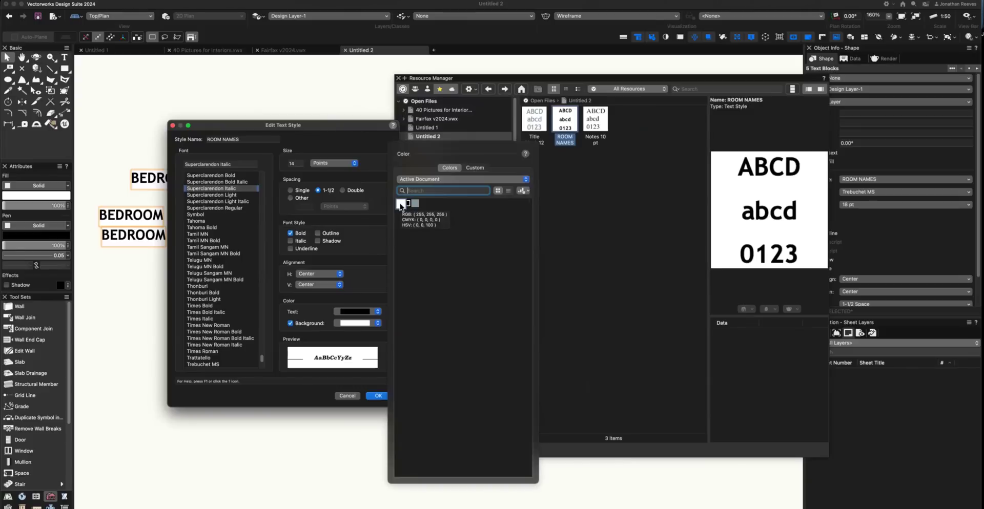
left_click(410, 180)
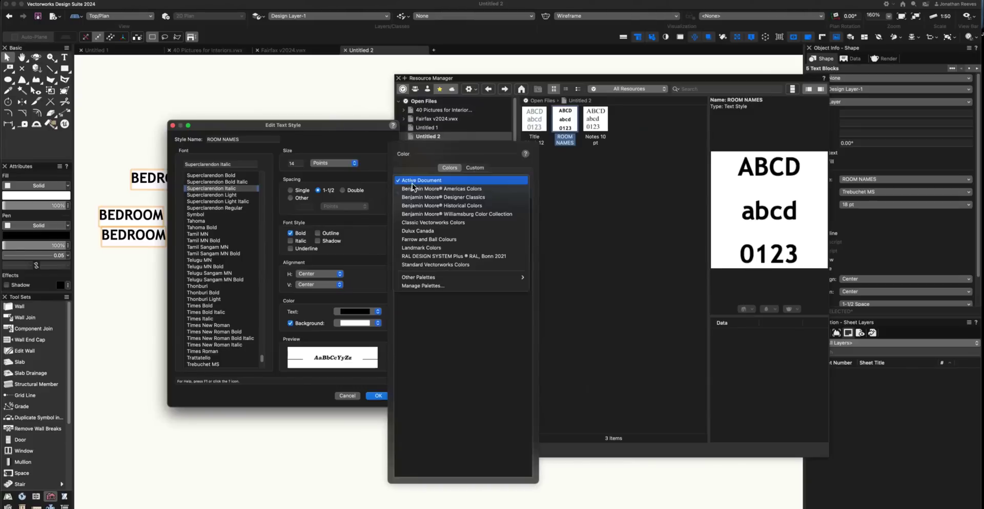
- In the Color Palette Manager, deactivate Benjamin Moore Designer Classics and activate Landmark Colors
left_click(419, 286)
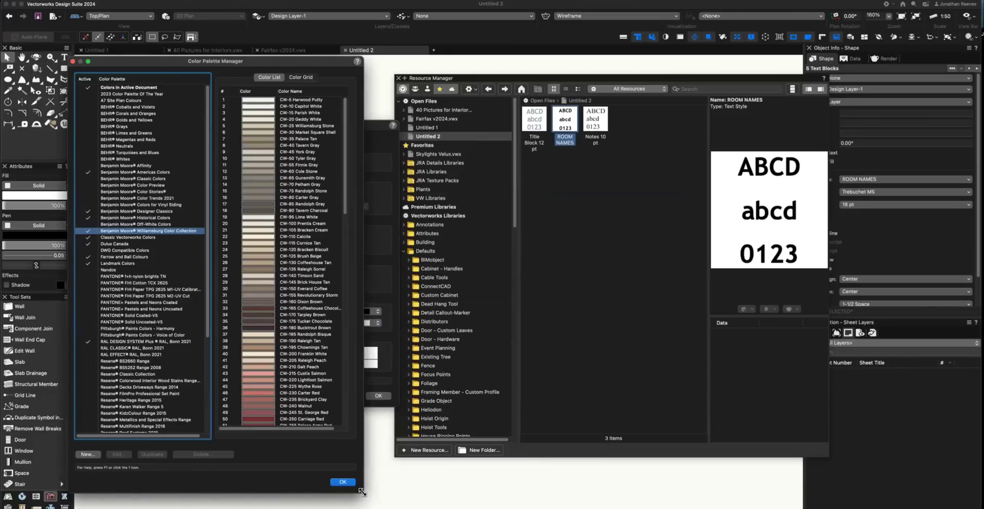
left_click_drag(362, 491, 318, 503)
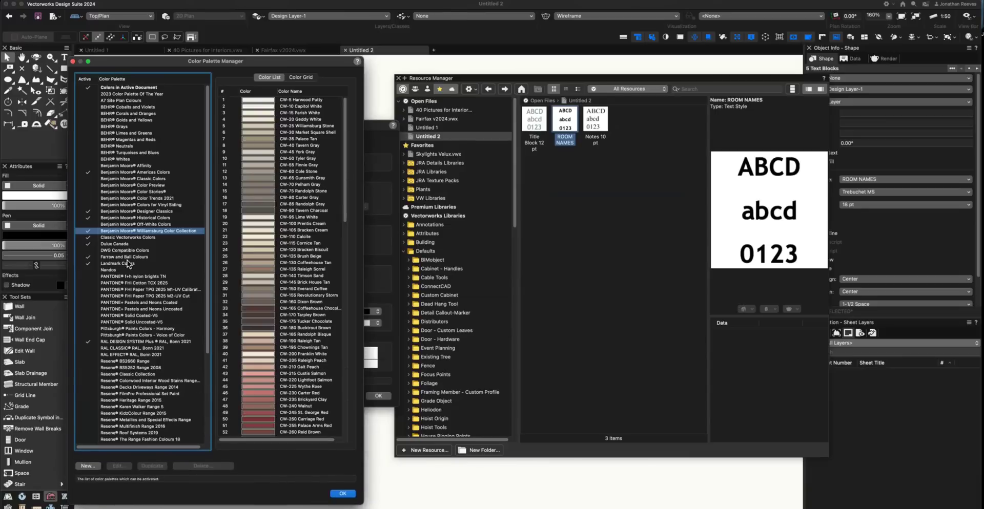
left_click(107, 264)
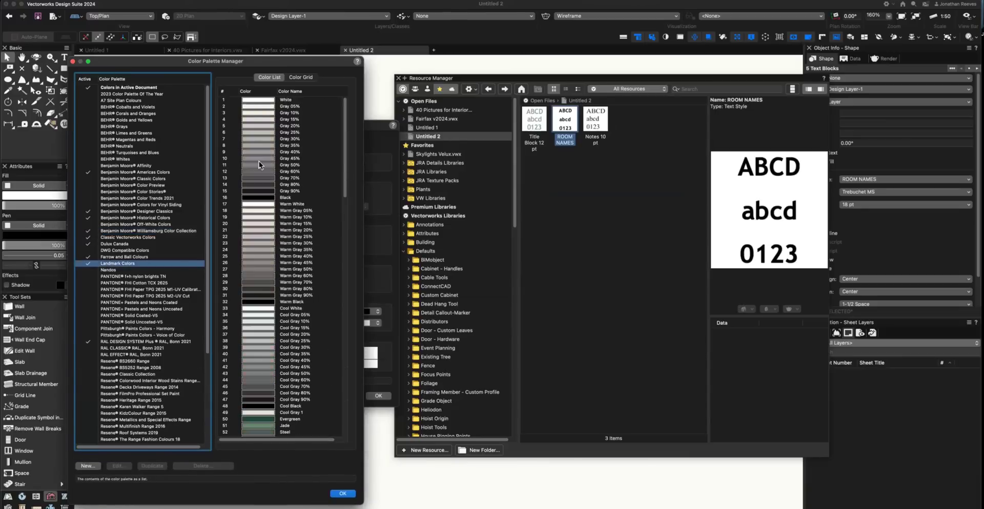
left_click(87, 244)
left_click(87, 231)
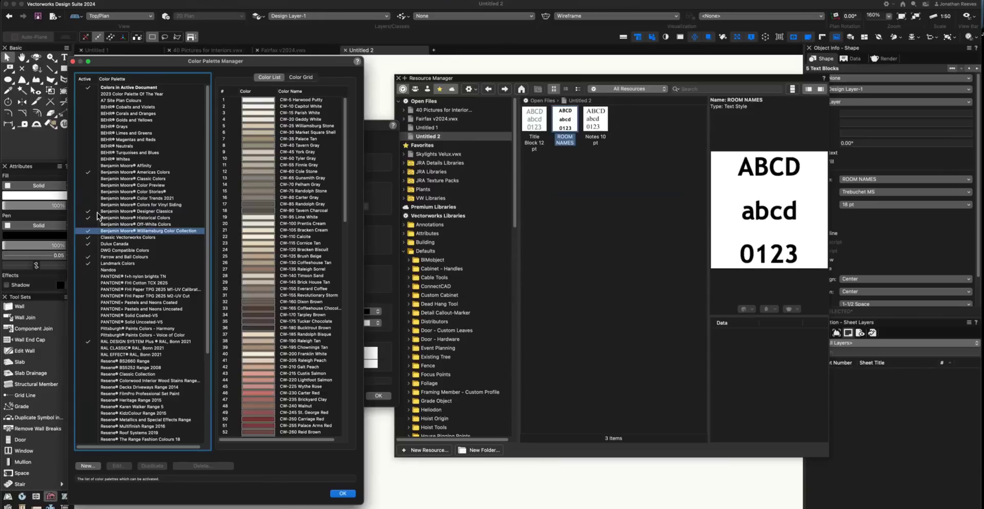
left_click(127, 210)
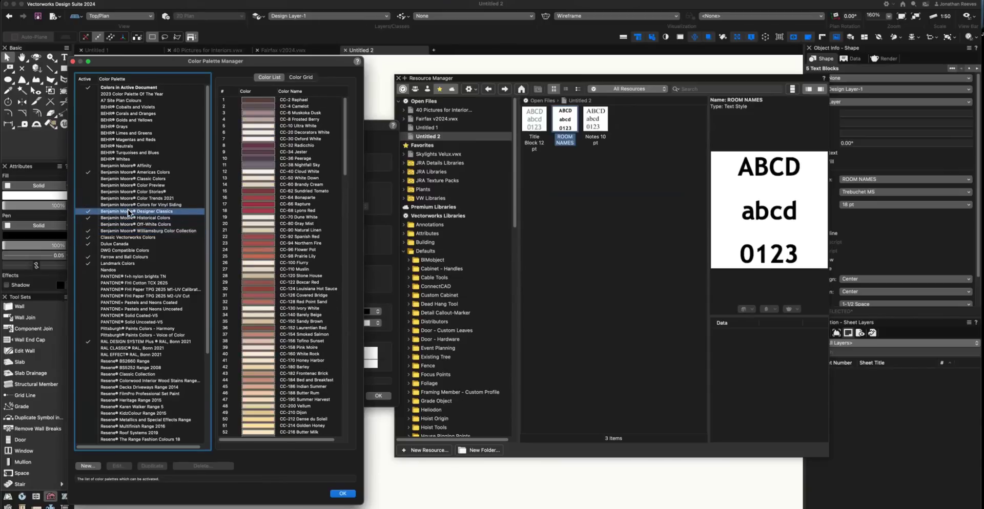
left_click(94, 218)
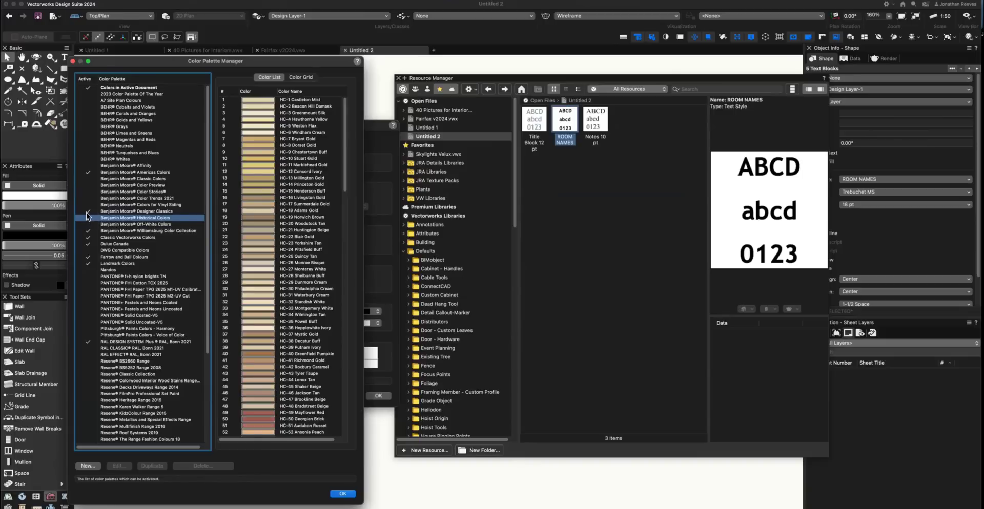
left_click(87, 211)
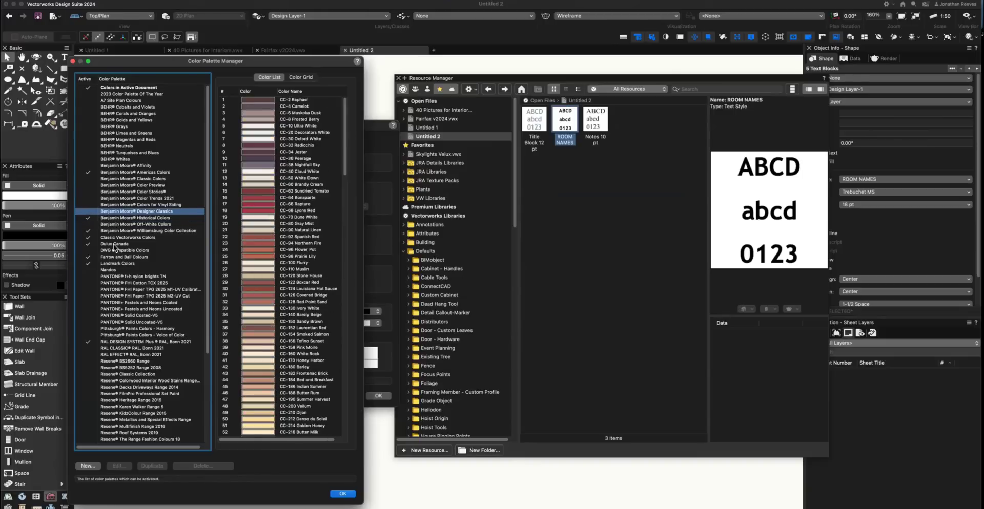
left_click(87, 263)
left_click(111, 342)
left_click(128, 349)
left_click(149, 231)
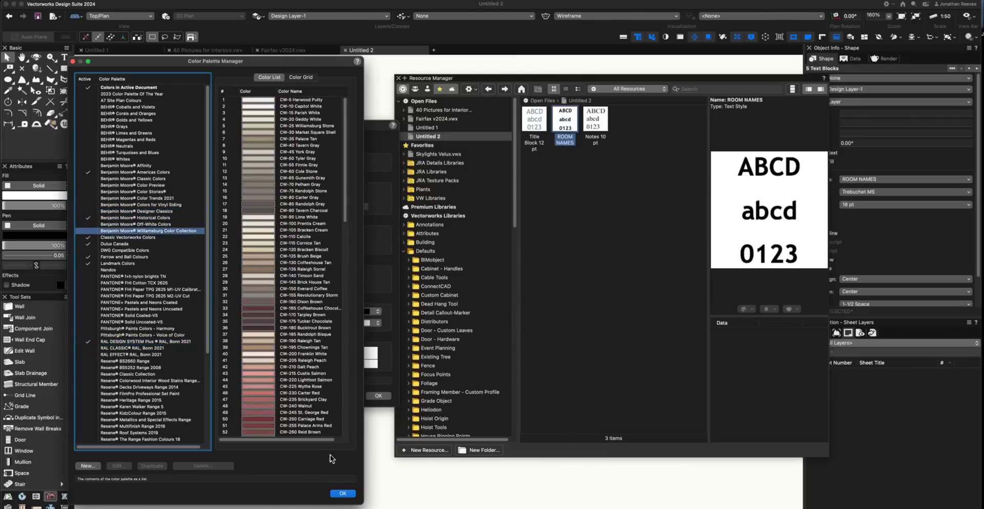
- Accept the palette changes and pick Farrow and Ball 14 Berrington Blue as the style's text colour
left_click(342, 494)
left_click(352, 311)
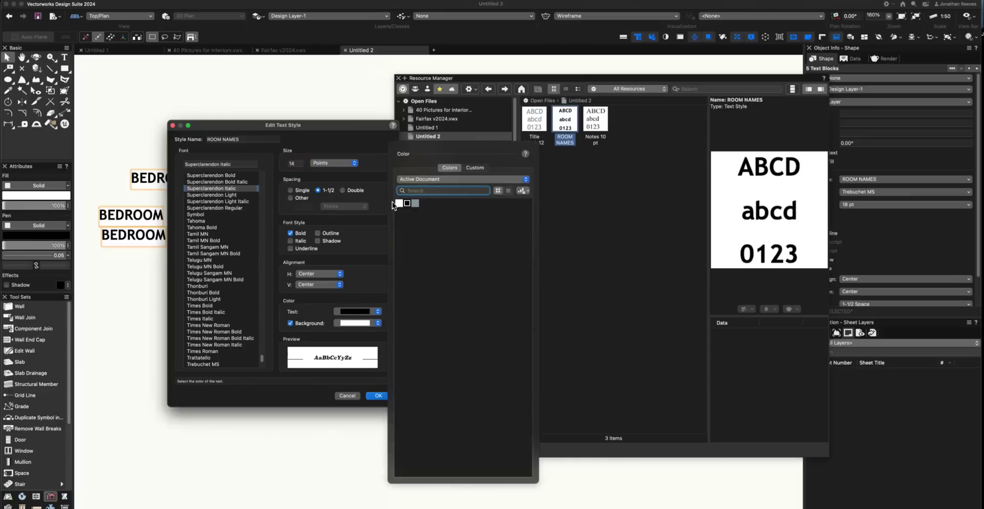
left_click(419, 179)
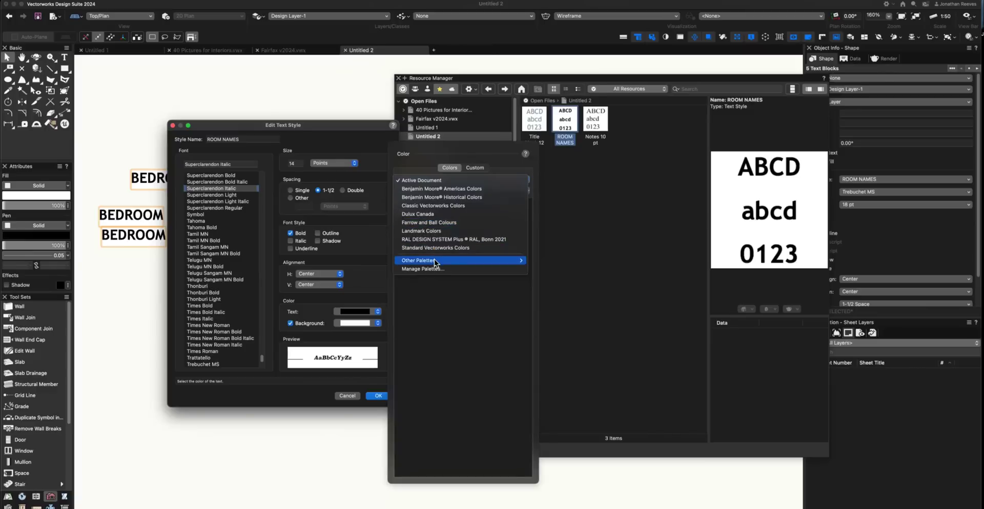
mouse_move(434, 261)
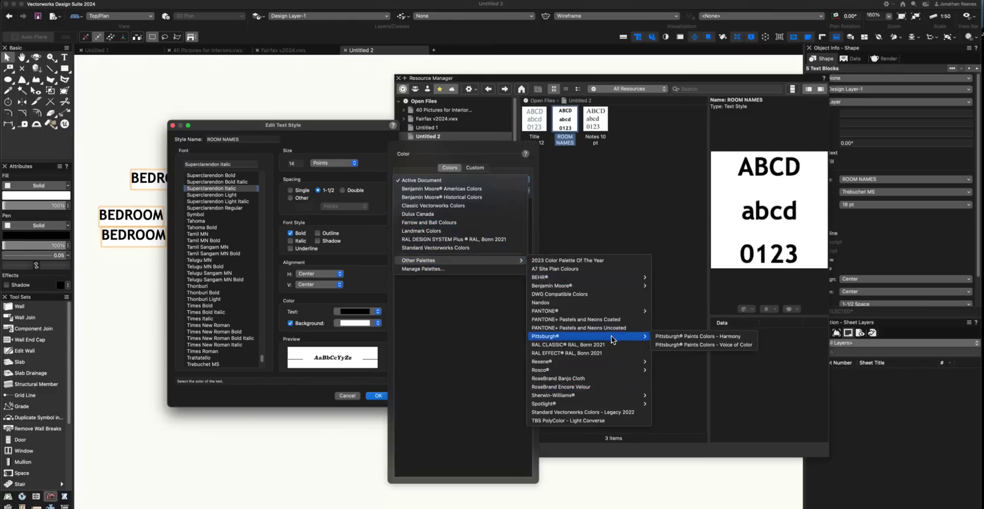
left_click(419, 223)
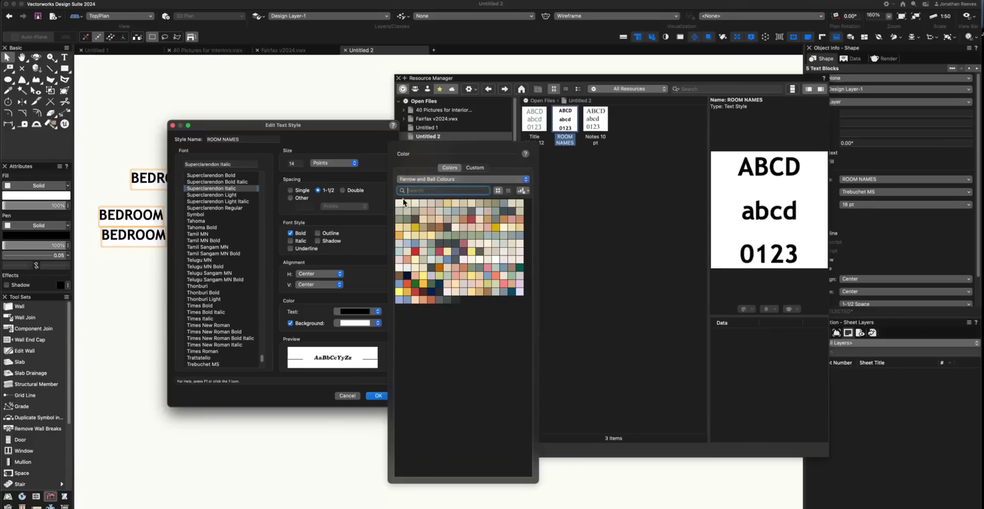
left_click(508, 191)
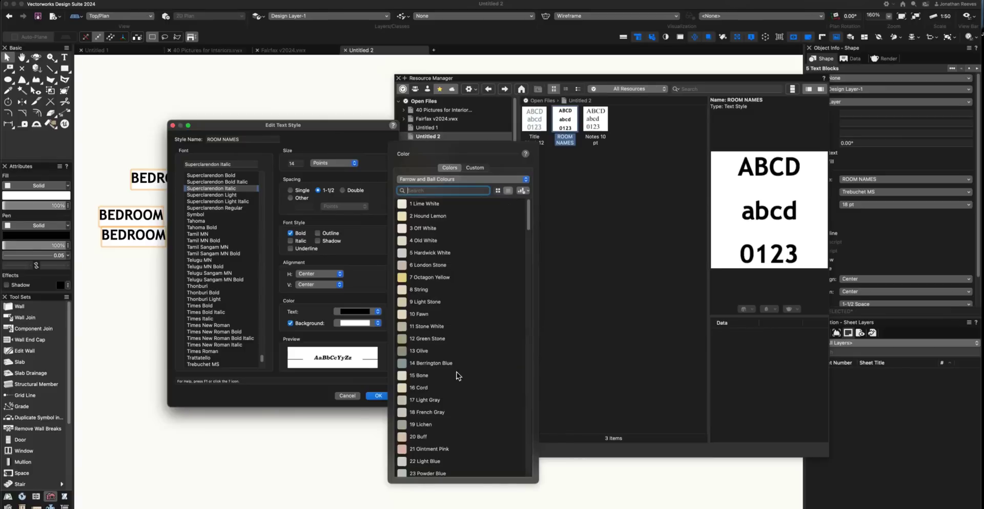
left_click(497, 191)
left_click(510, 191)
type("14")
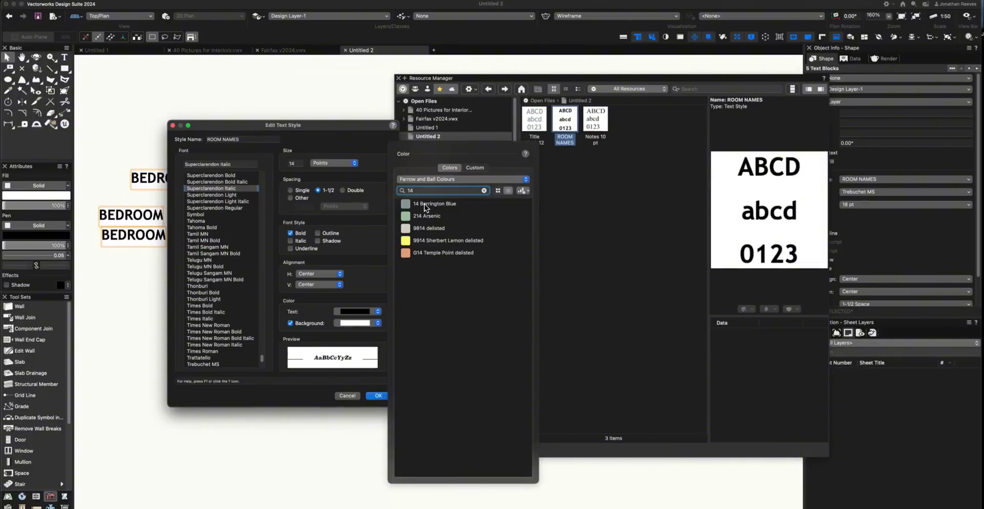
left_click(426, 203)
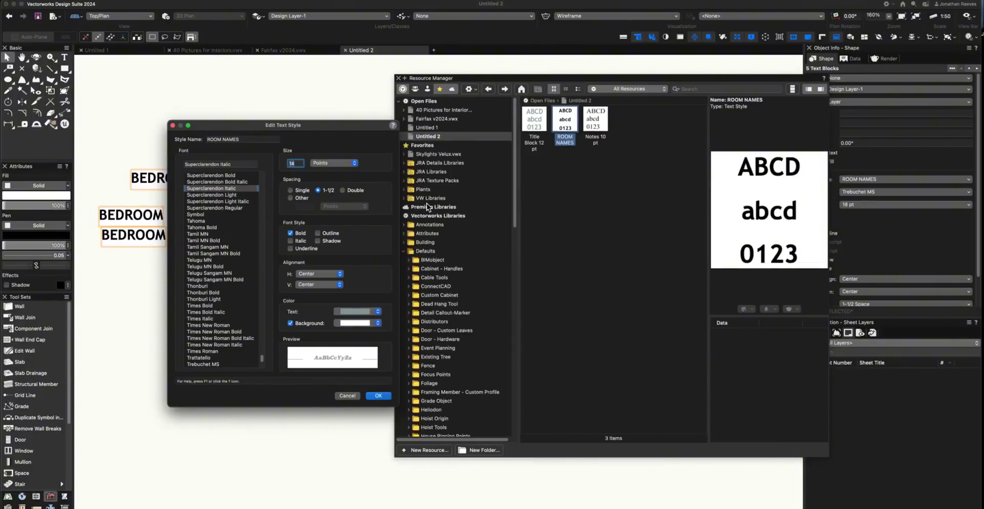
- Confirm the ROOM NAMES style so labels show Superclarendon Italic 14 pt in Berrington Blue
left_click(378, 396)
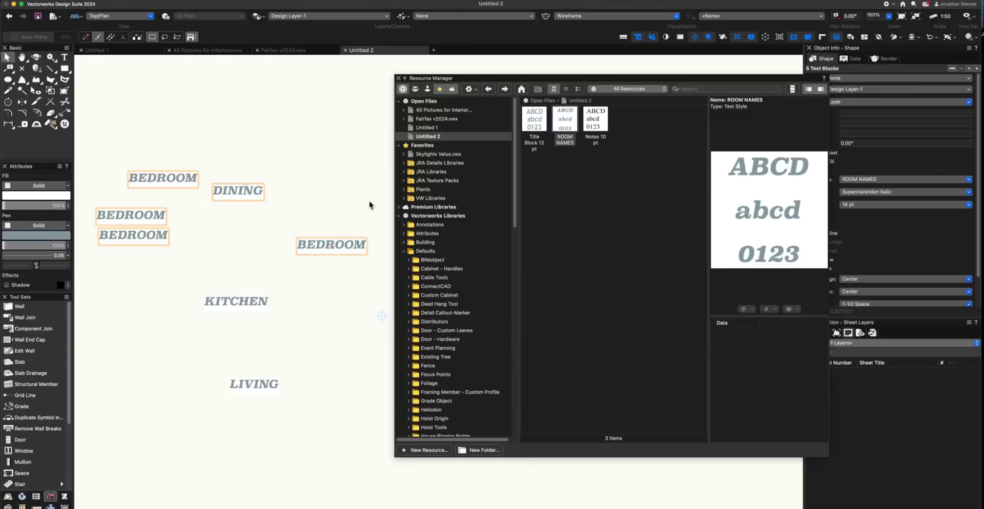
- Revert ROOM NAMES to Trebuchet MS and create the new blank document Untitled 4
left_click(330, 147)
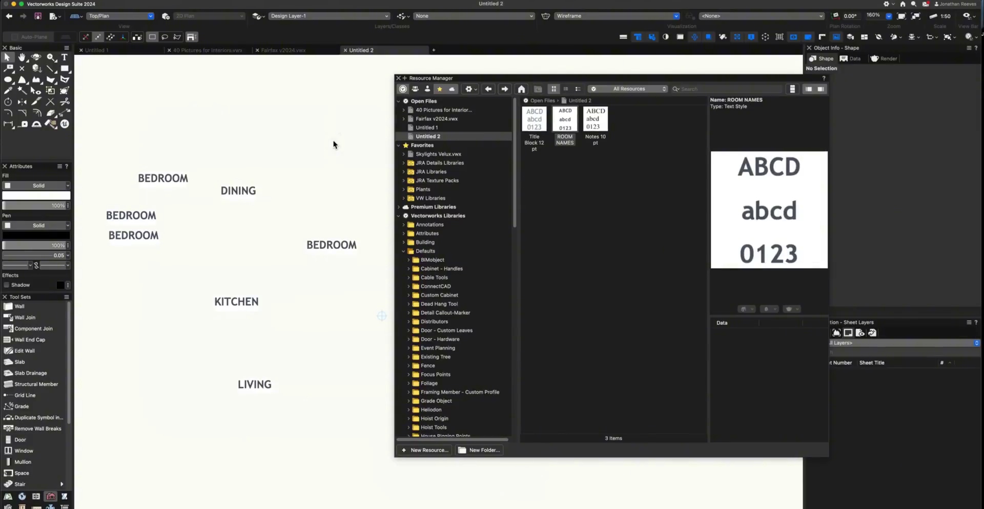
left_click(435, 50)
left_click(345, 212)
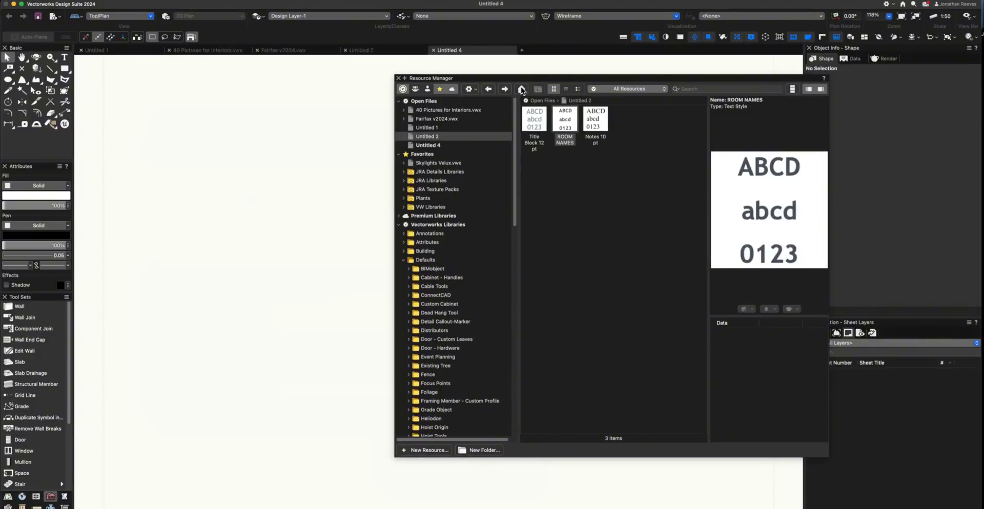
- Import the ROOM NAMES text style from Untitled 2's resources into Untitled 4
left_click(522, 91)
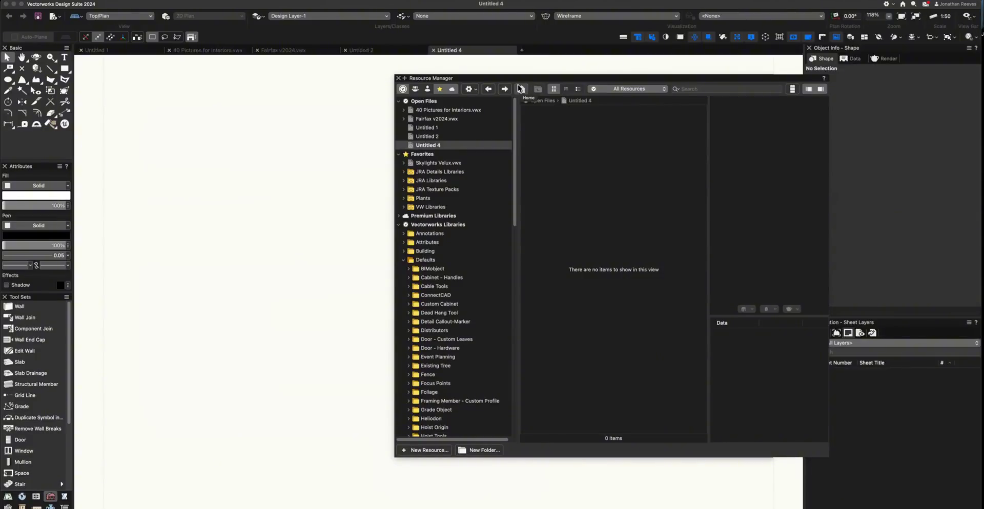
left_click(432, 136)
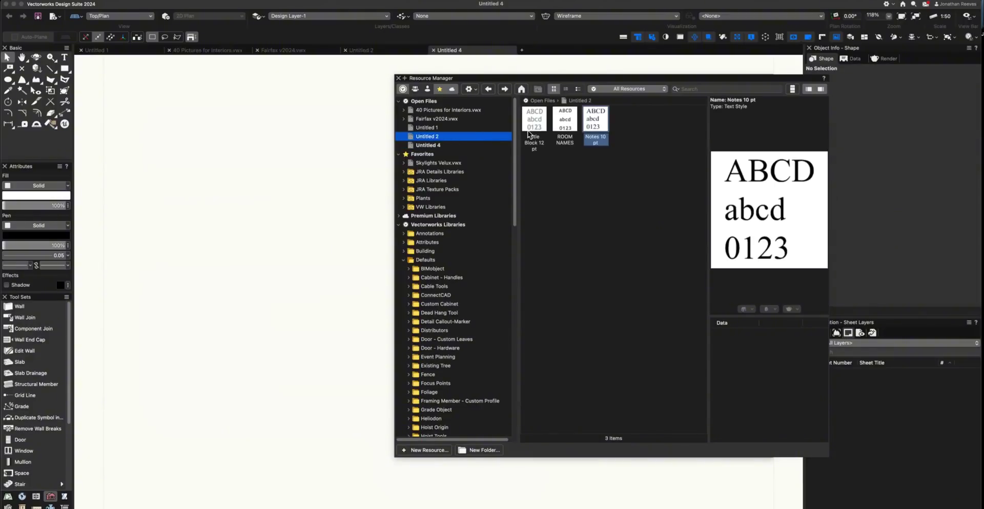
left_click(564, 121)
right_click(562, 122)
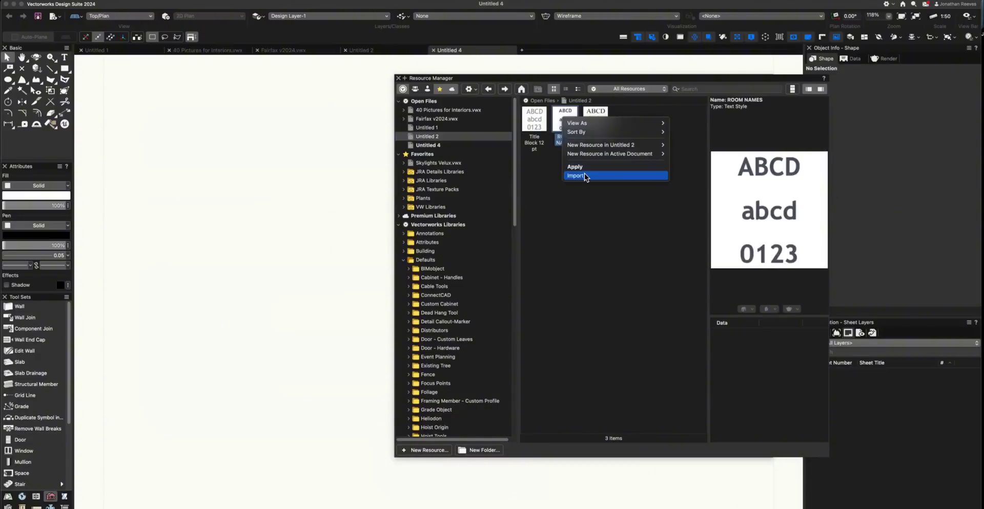
left_click(584, 174)
left_click(430, 145)
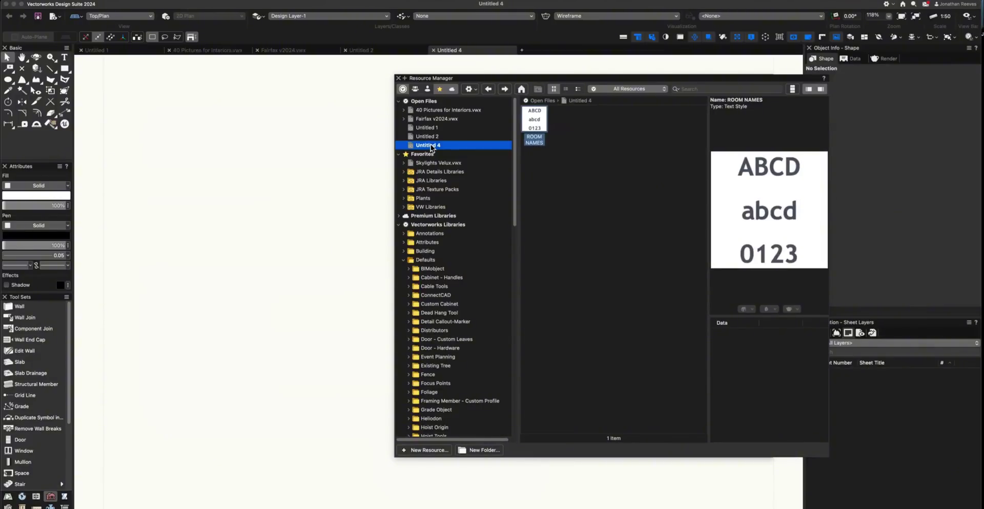
- Hide the resource library and create Untitled 5 from the JRA 2D VW 2023 template
key("super+r")
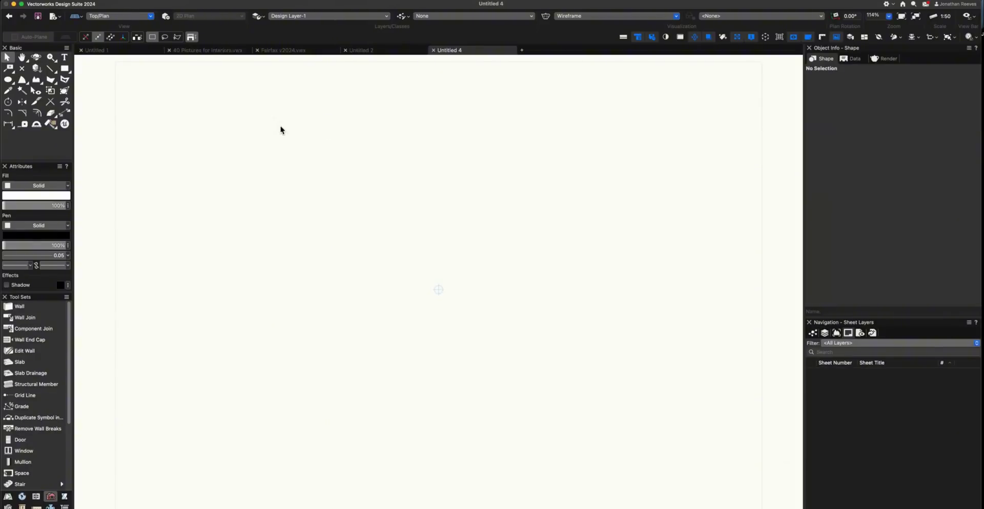
key("super+n")
left_click(296, 176)
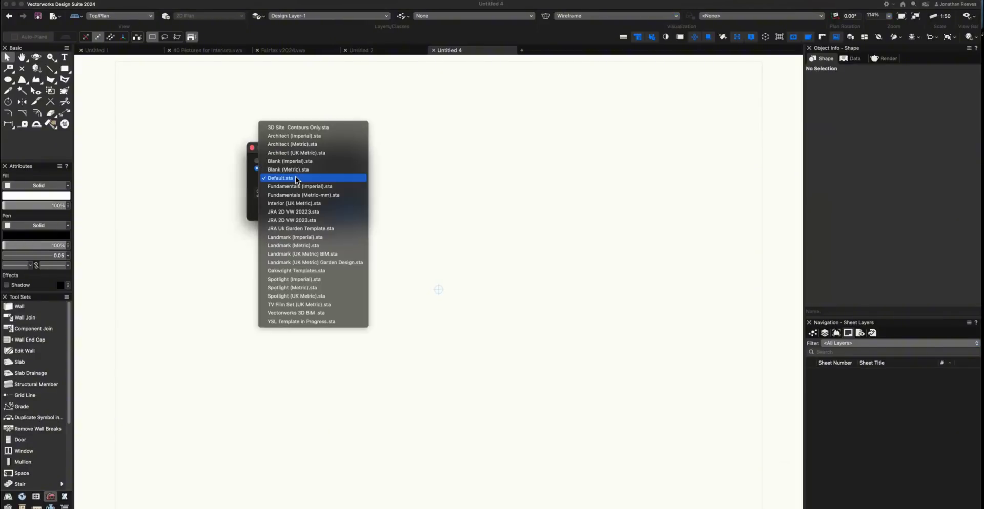
left_click(310, 216)
left_click(350, 210)
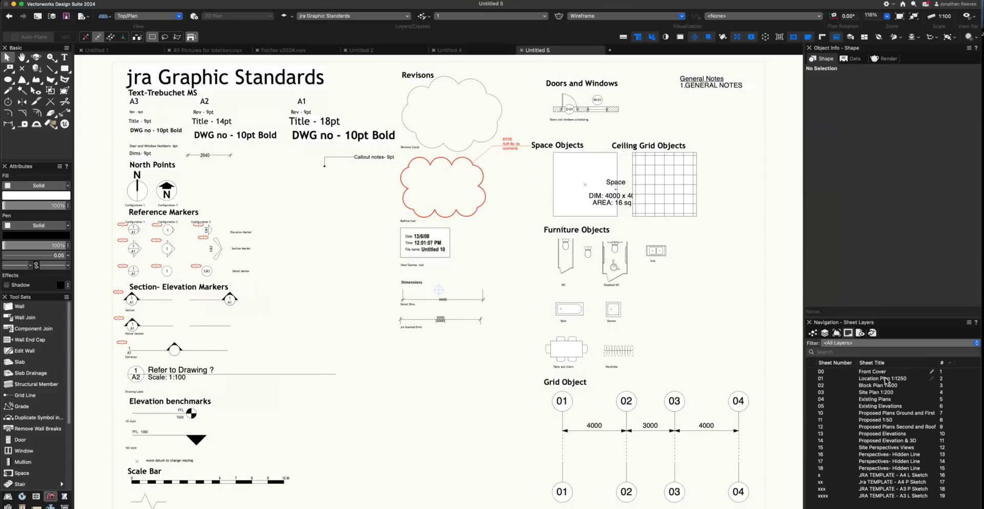
- Step through Location Plan 1:1250 and the A4/A3 sketch sheets, returning to 00 Front Cover
double_click(874, 373)
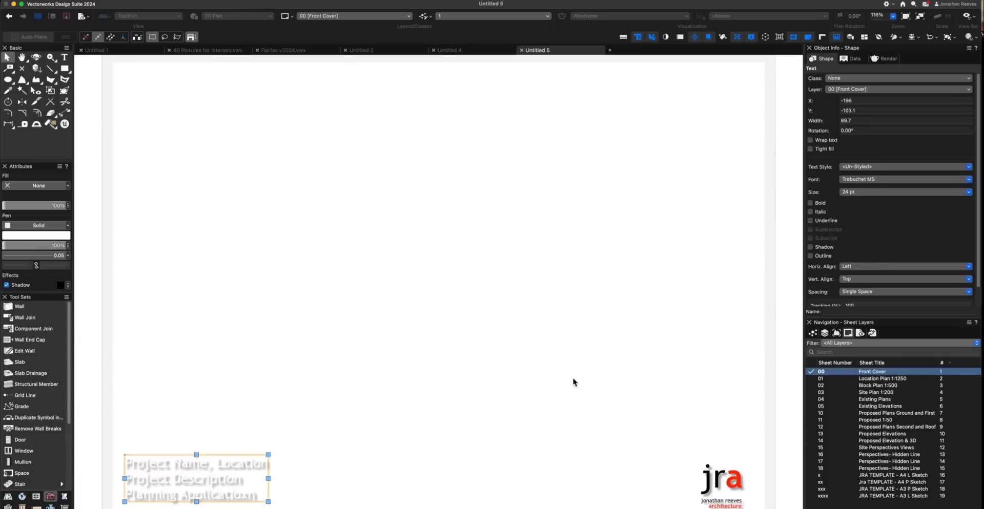
double_click(875, 379)
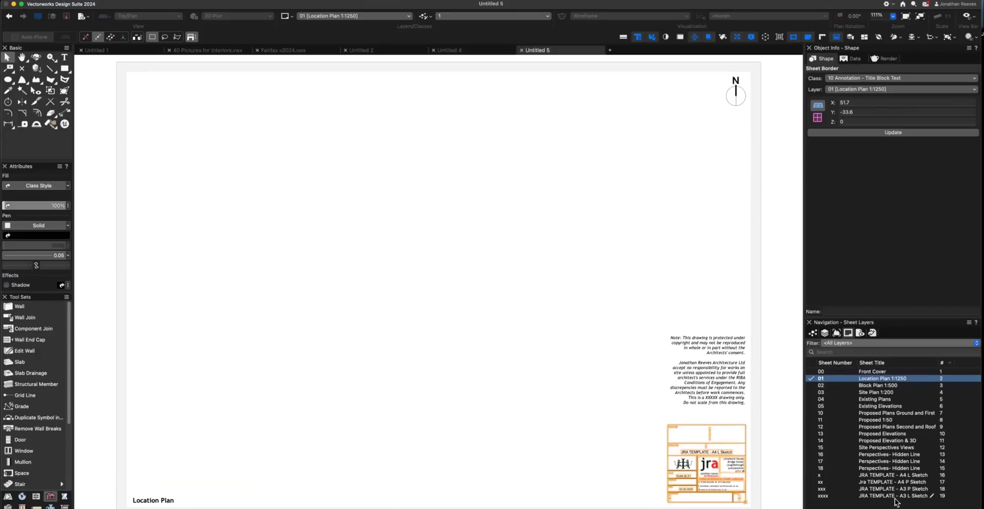
left_click(873, 477)
left_click(871, 482)
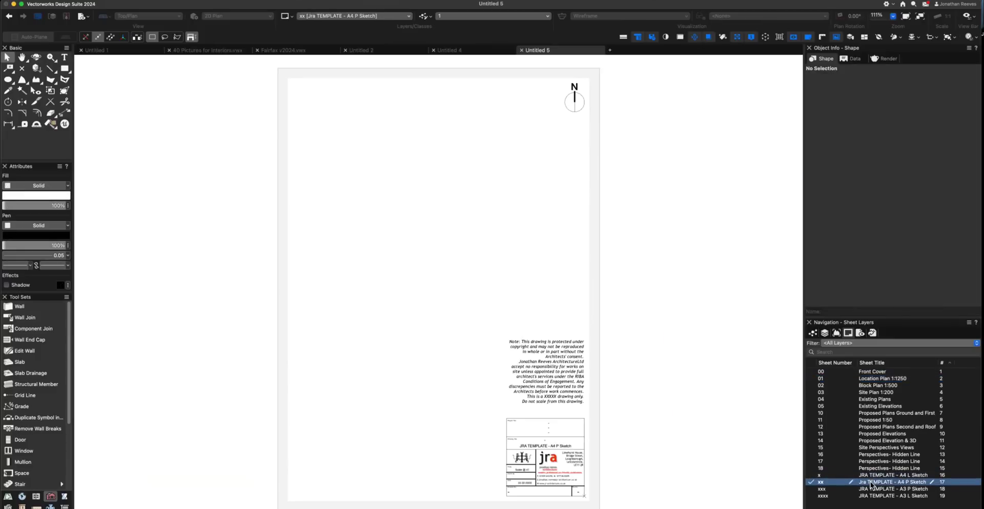
left_click(871, 489)
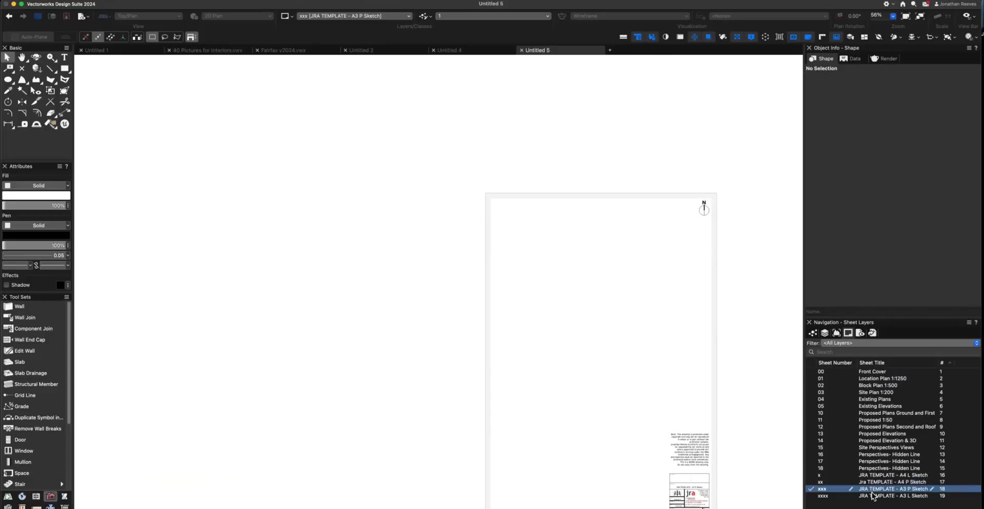
left_click(871, 496)
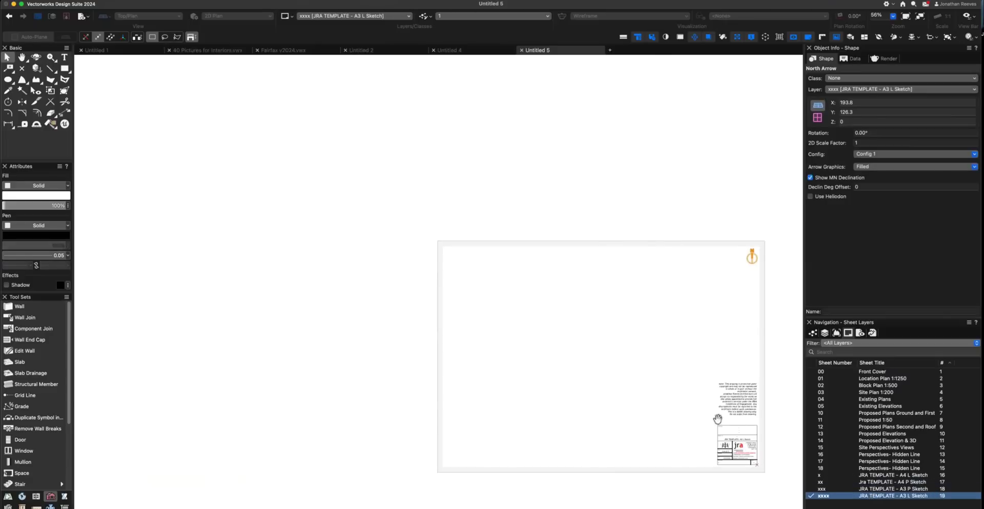
left_click(867, 373)
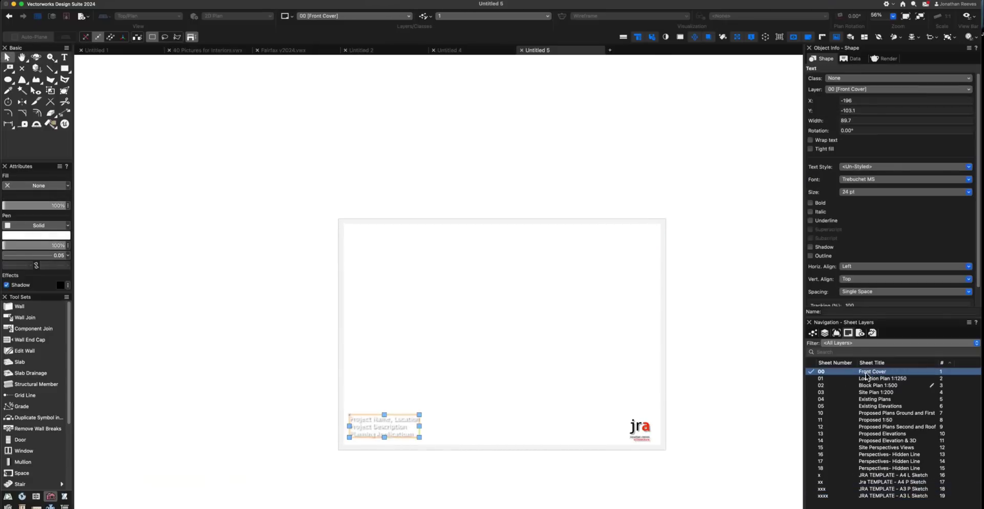
left_click(743, 391)
left_click(825, 333)
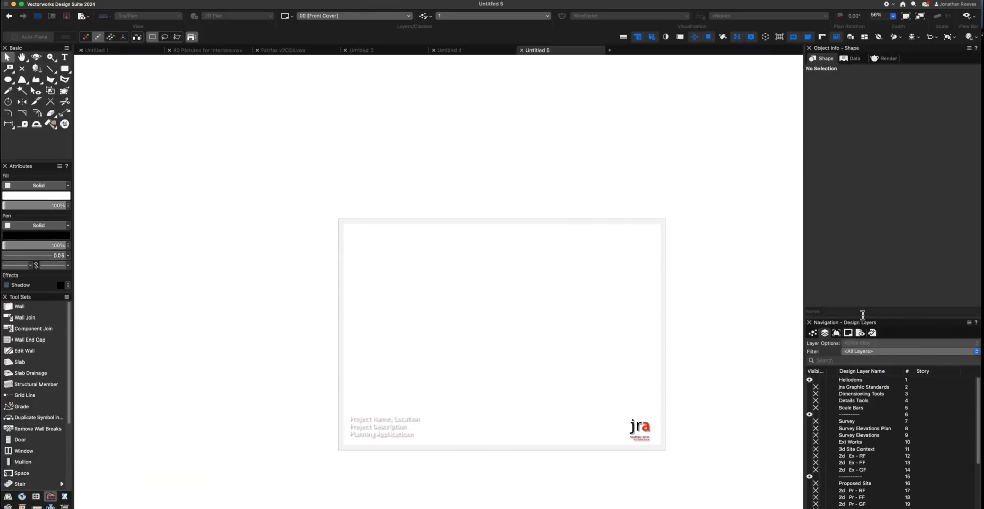
- Expand the layer list to all 33 design layers and activate jra Graphic Standards
left_click_drag(864, 318, 862, 171)
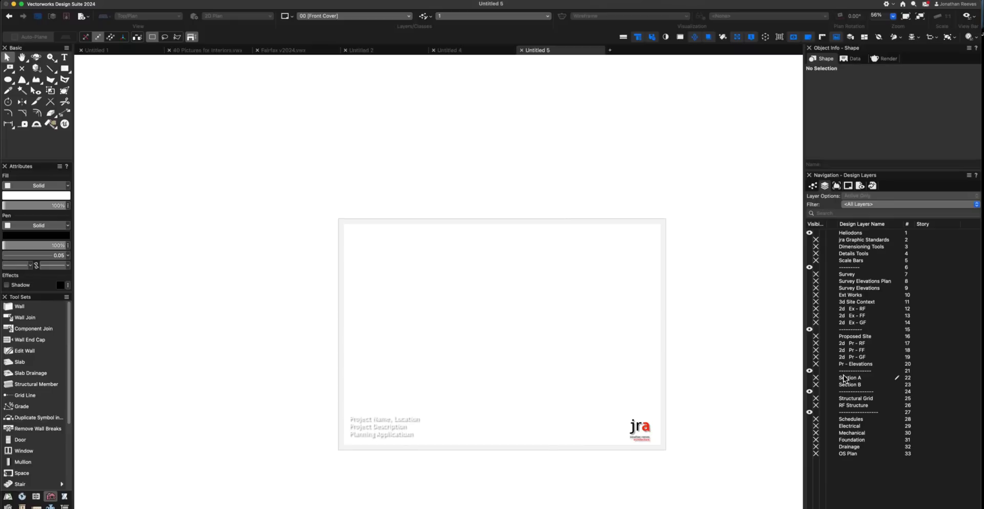
double_click(836, 241)
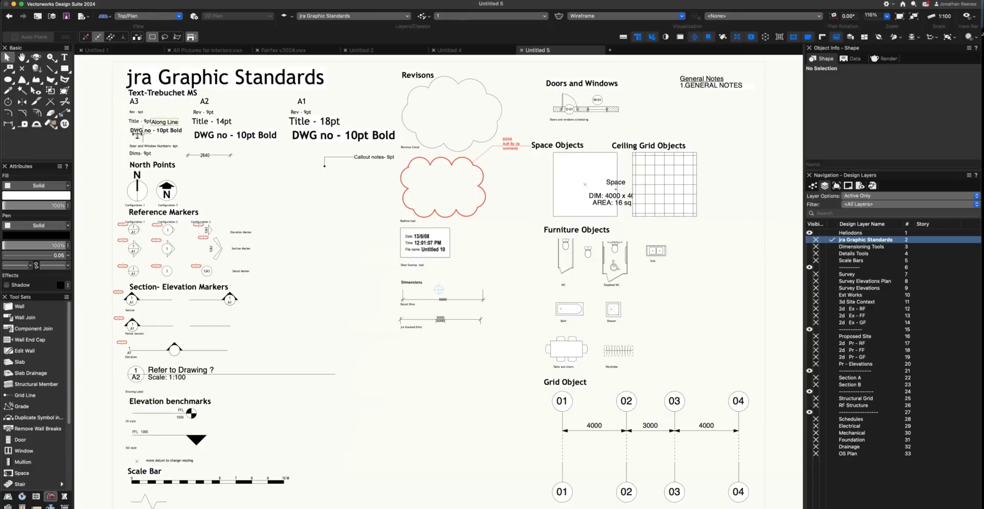
scroll(130, 86, "up", 2)
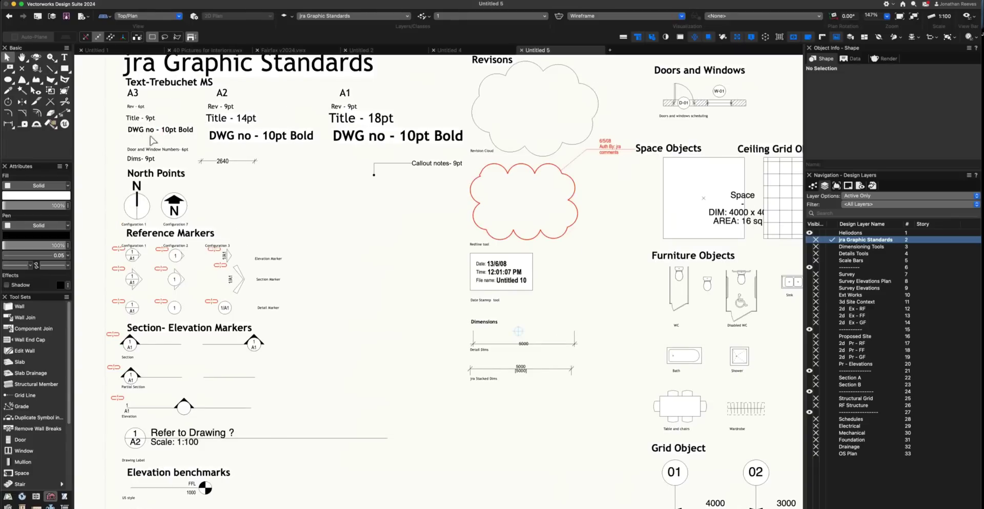
key("1")
left_click(328, 222)
type("QWSDAWED")
left_click(8, 90)
left_click(227, 137)
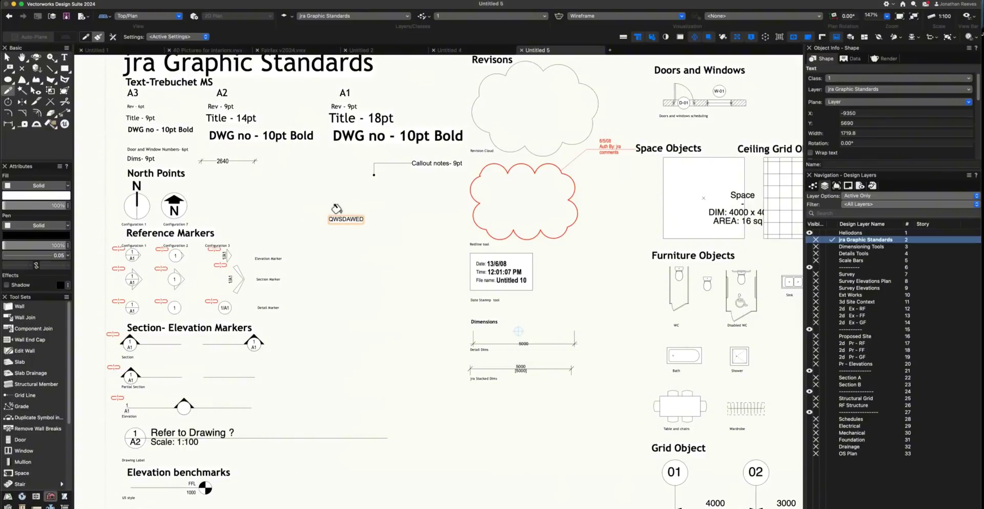
left_click(345, 216)
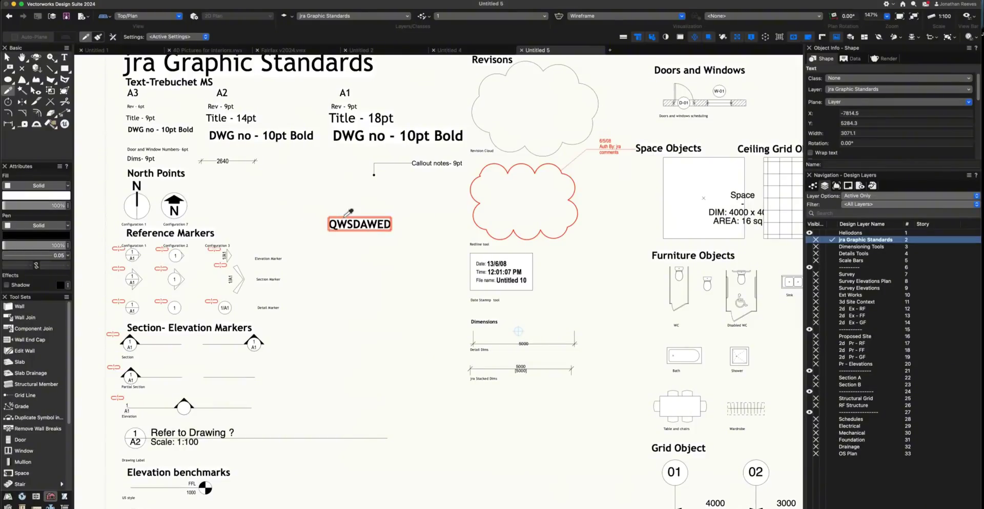
key("x")
left_click(352, 221)
key("super+z")
key("super+z")
left_click_drag(857, 170, 857, 275)
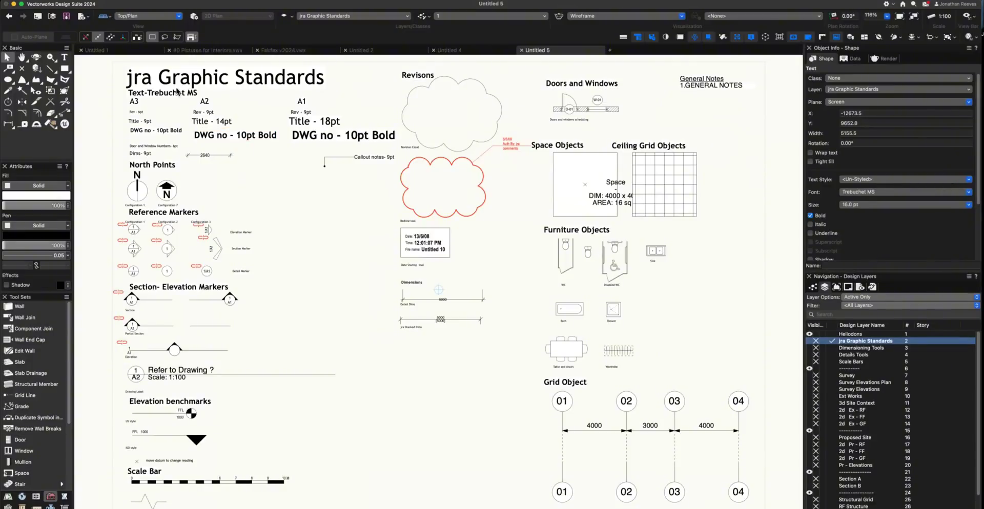
key("Escape")
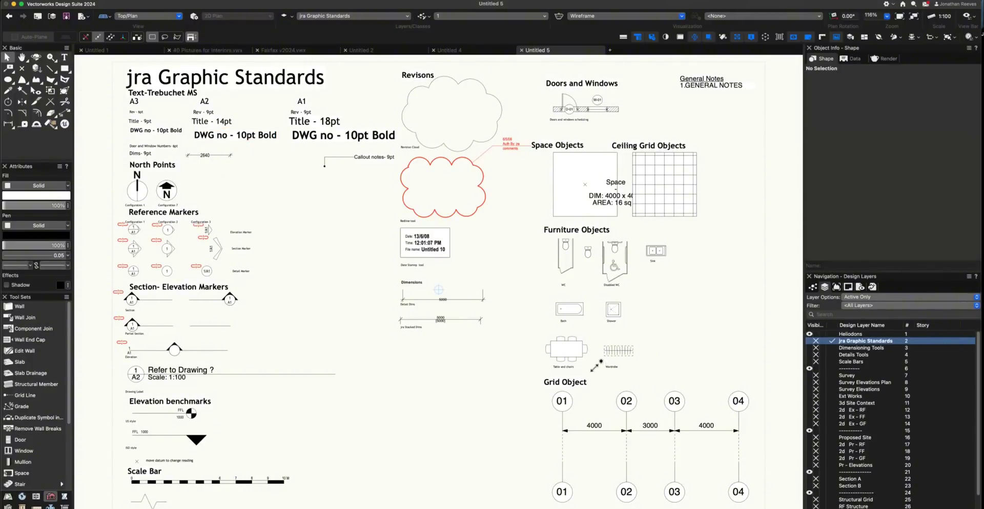
- Activate the Details Tools and Scale Bars layers in turn, then return to jra Graphic Standards
scroll(589, 364, "up", 3)
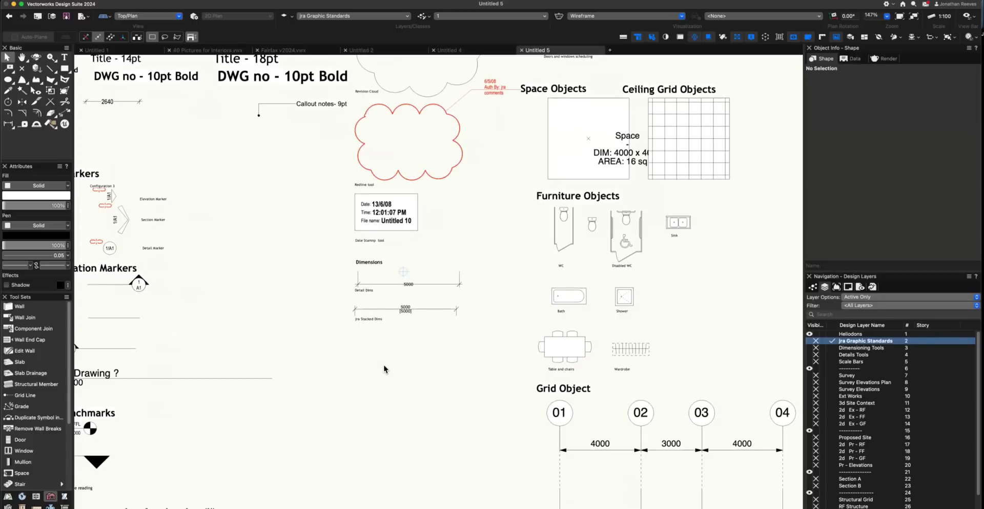
scroll(385, 369, "down", 3)
left_click(831, 355)
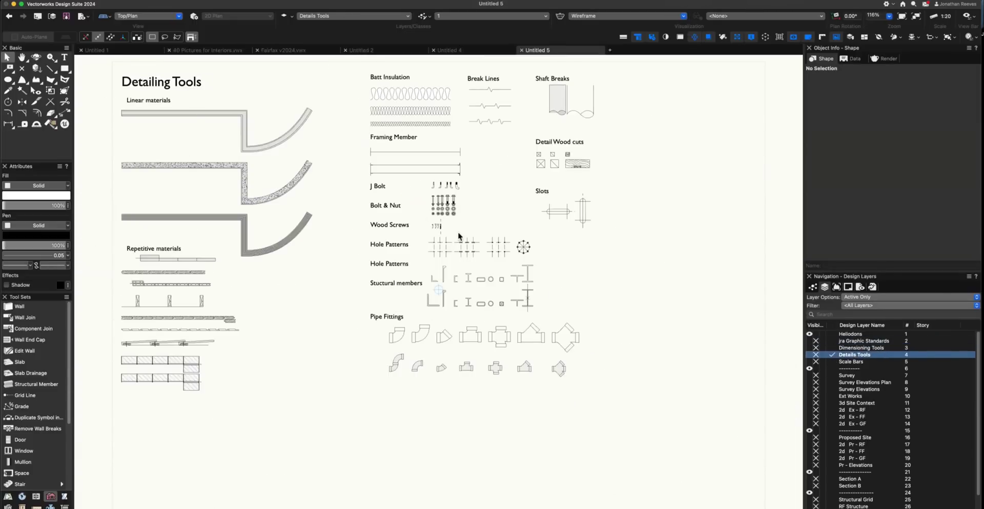
left_click(832, 362)
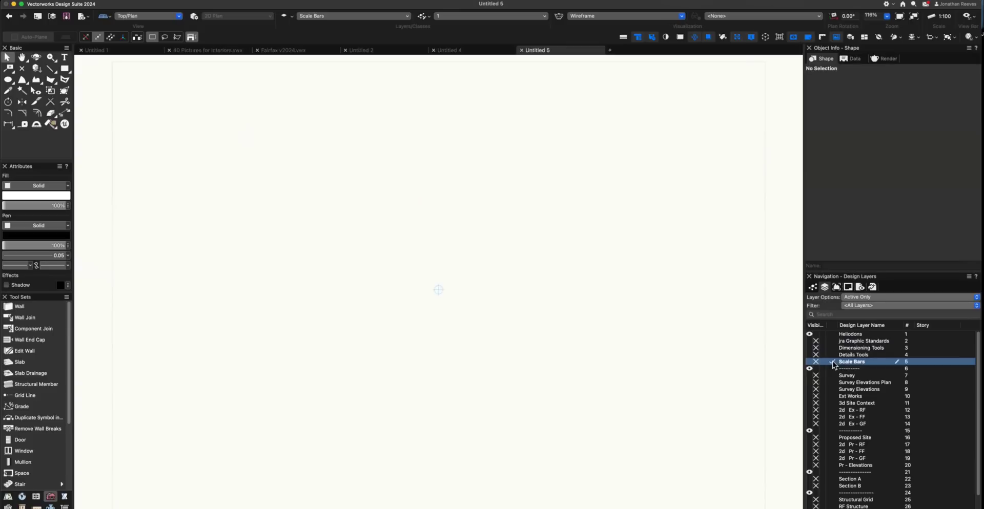
left_click(833, 342)
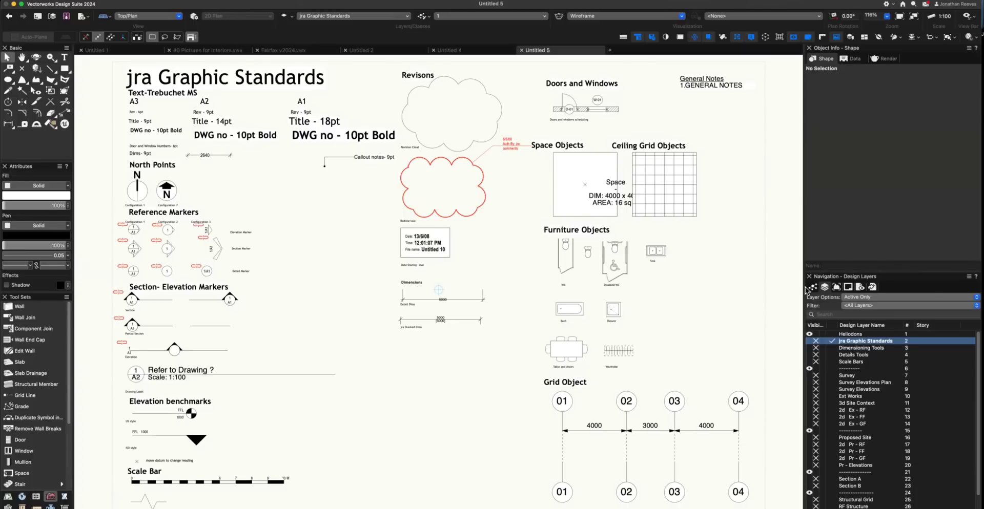
- Check the class list and Organization dialog, then activate sheets 10, 17 and 11 Proposed 1:50
left_click(813, 288)
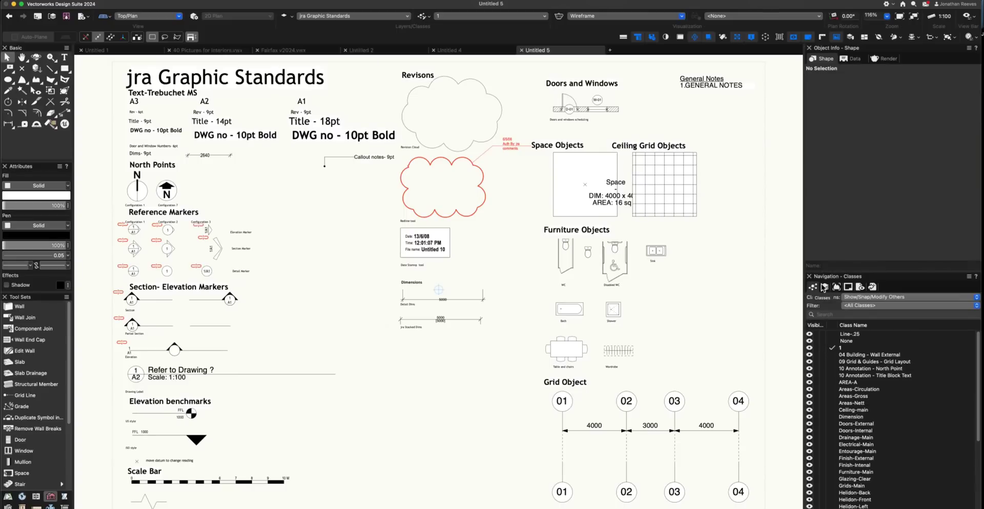
left_click(815, 288)
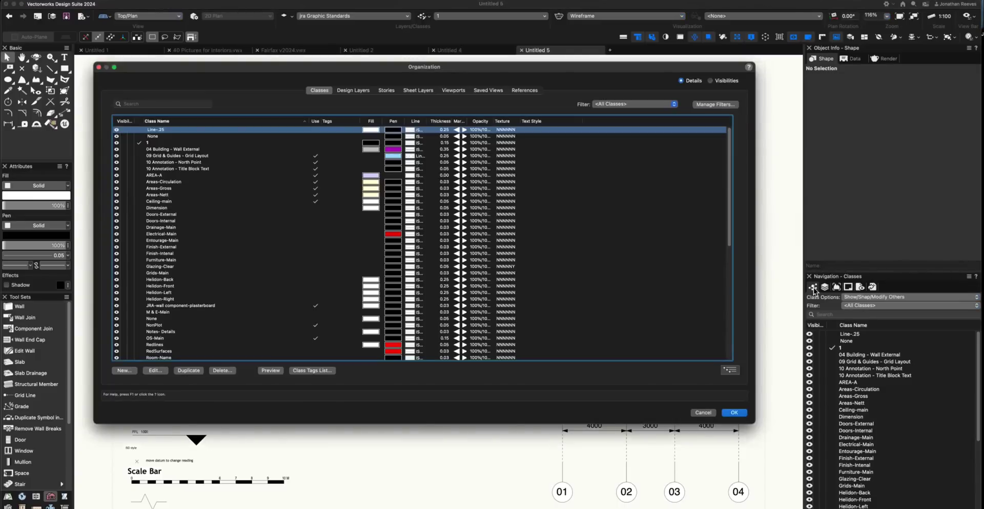
key("Escape")
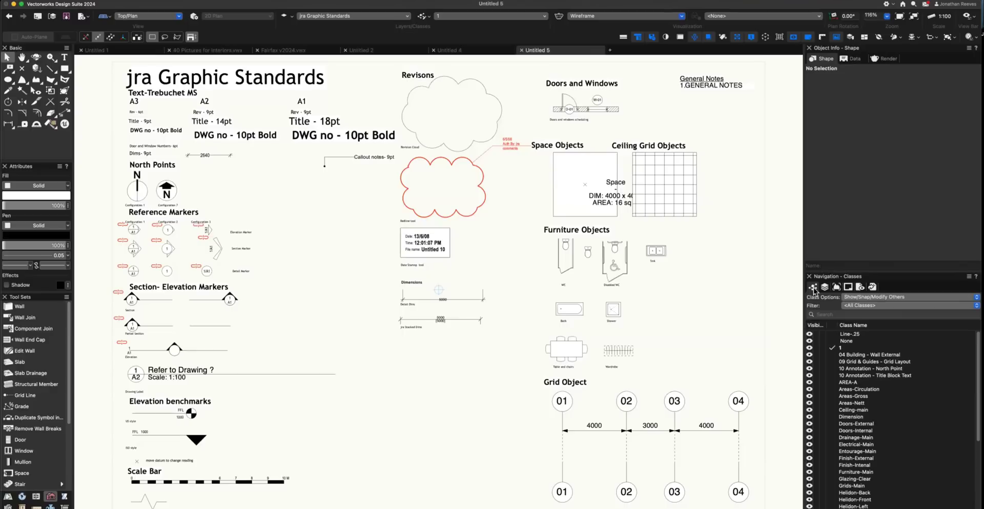
left_click(848, 287)
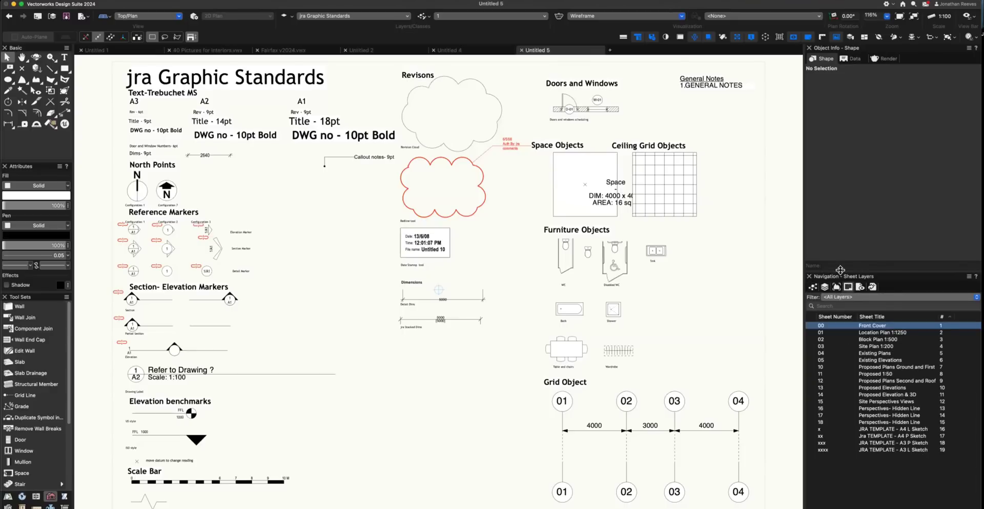
double_click(855, 368)
double_click(851, 415)
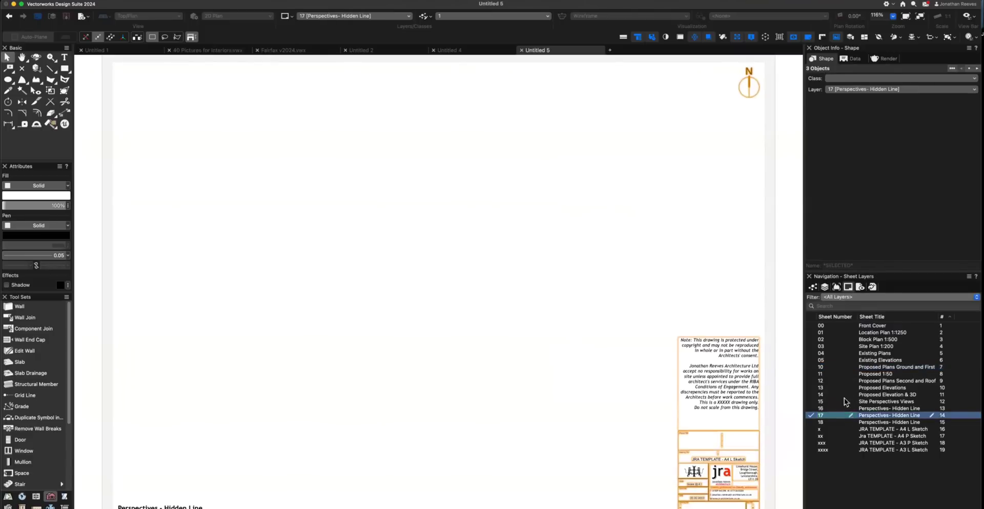
left_click(837, 374)
double_click(836, 373)
- Make 3d Site Context the active design layer and display the class list
left_click(824, 287)
double_click(833, 342)
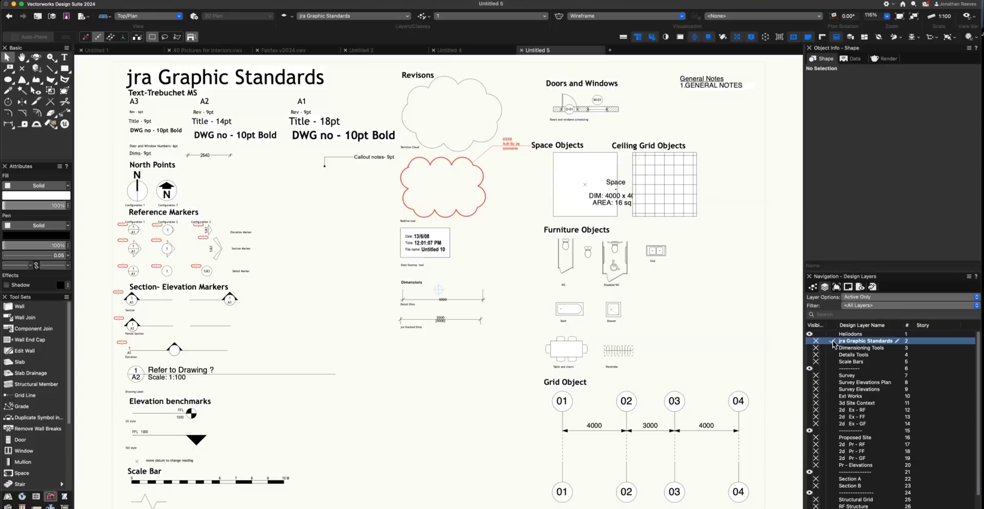
double_click(833, 403)
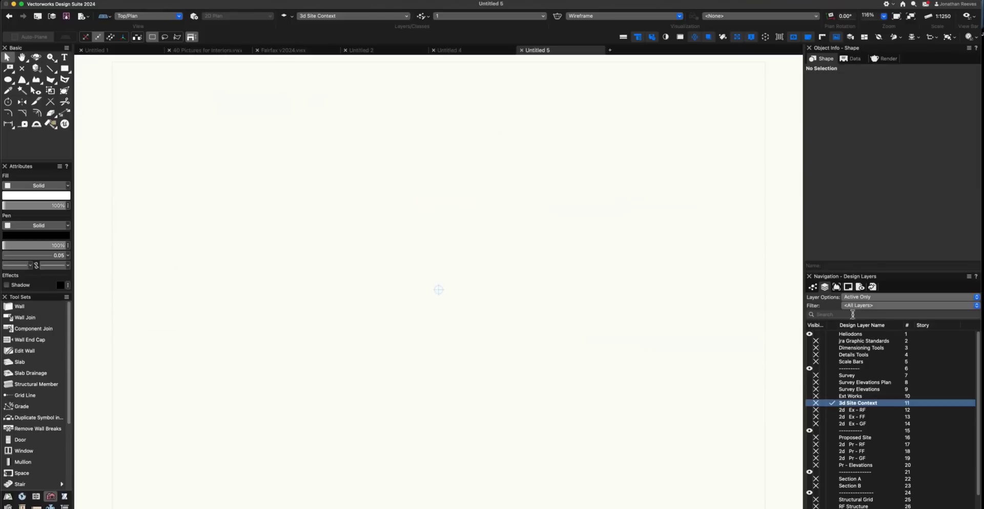
left_click(812, 287)
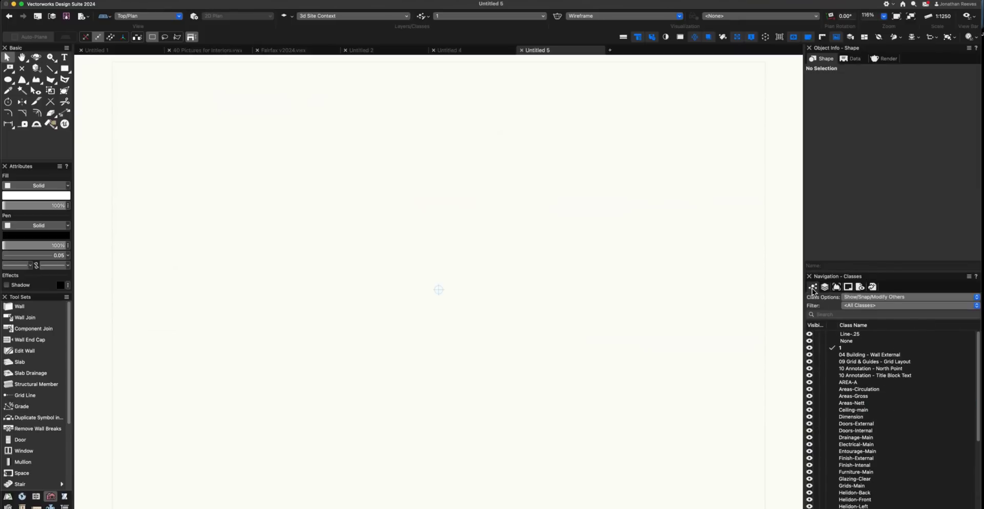
left_click(813, 288)
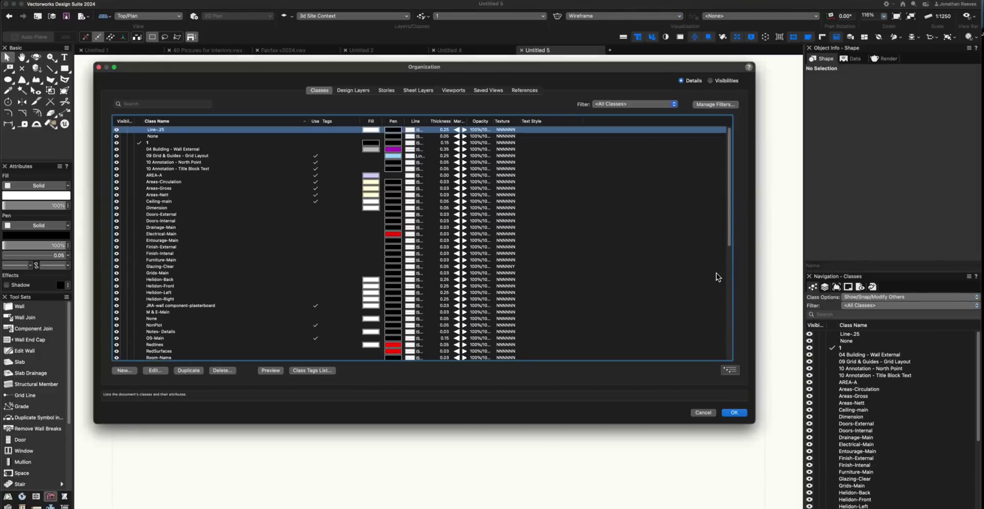
left_click(355, 90)
left_click(417, 90)
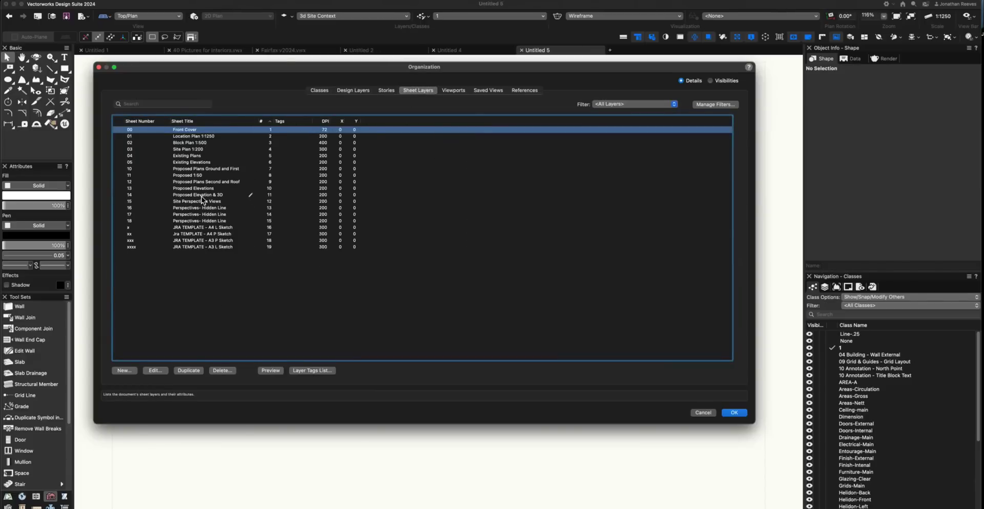
left_click(451, 91)
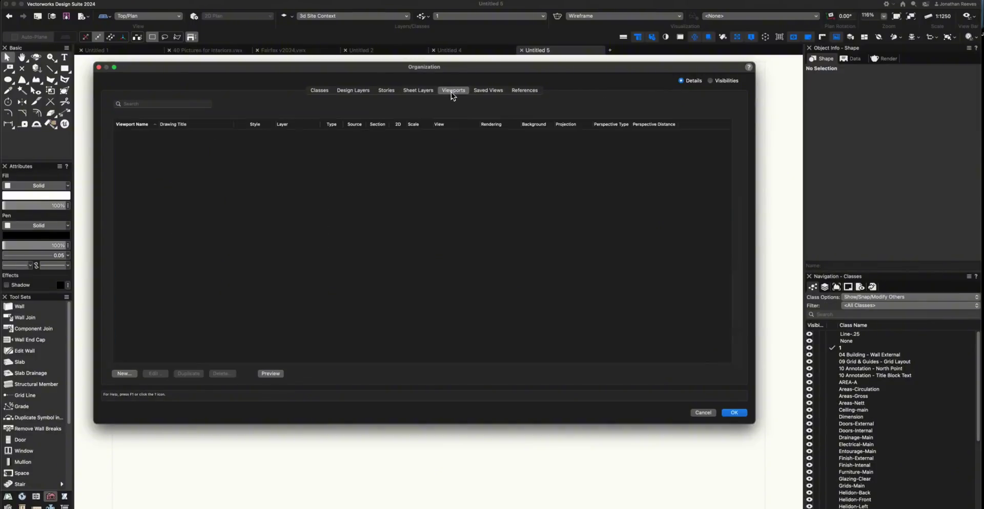
left_click(342, 90)
left_click(313, 90)
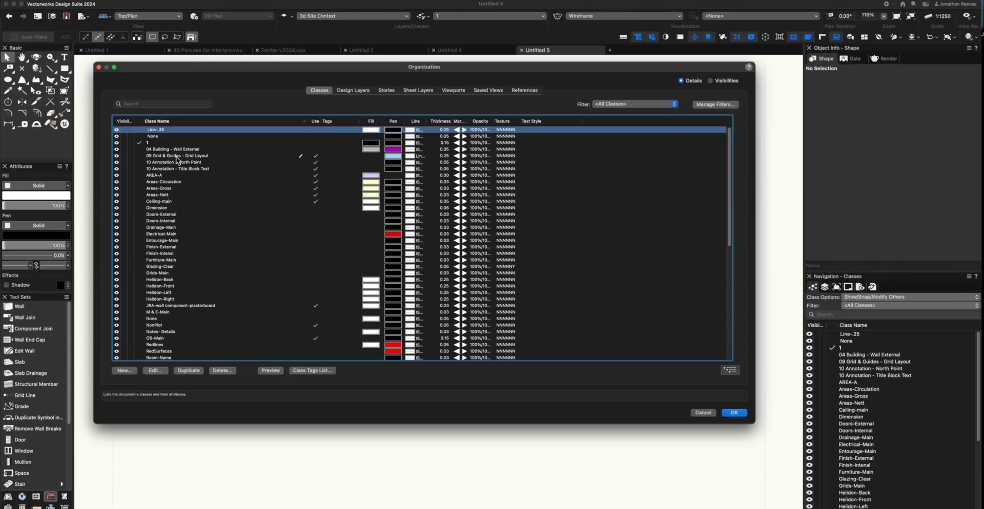
left_click(157, 217)
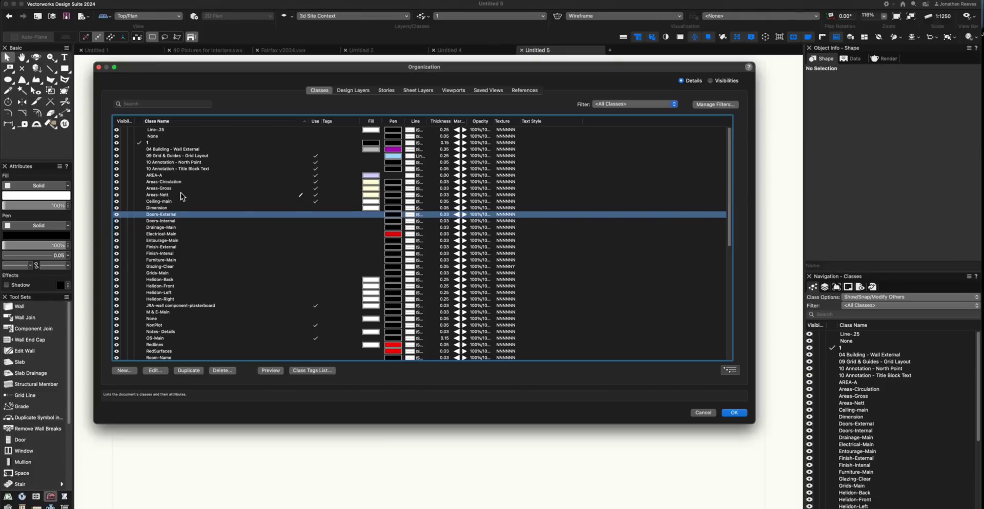
- Open the recent file 3D BIM Day 3.vwx and zoom to fit the shaded house model
key("Return")
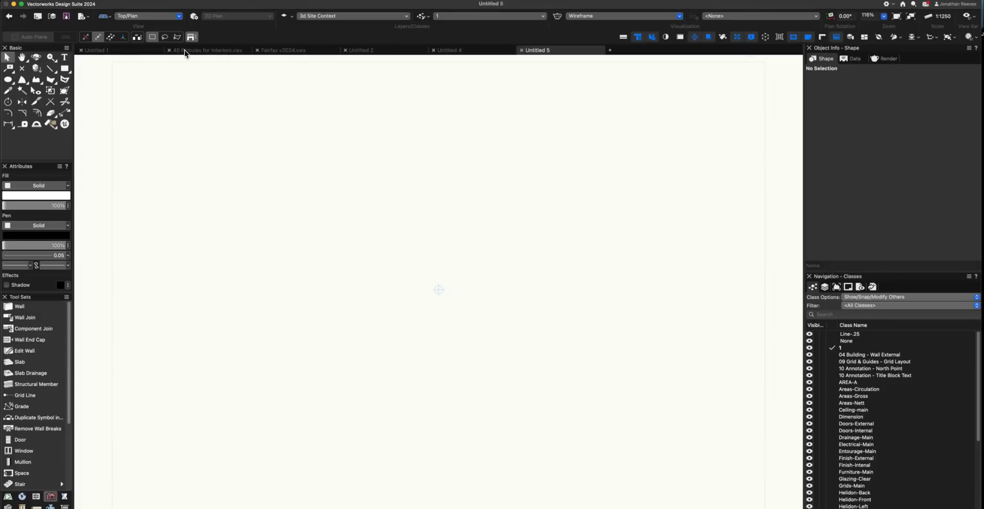
left_click(68, 0)
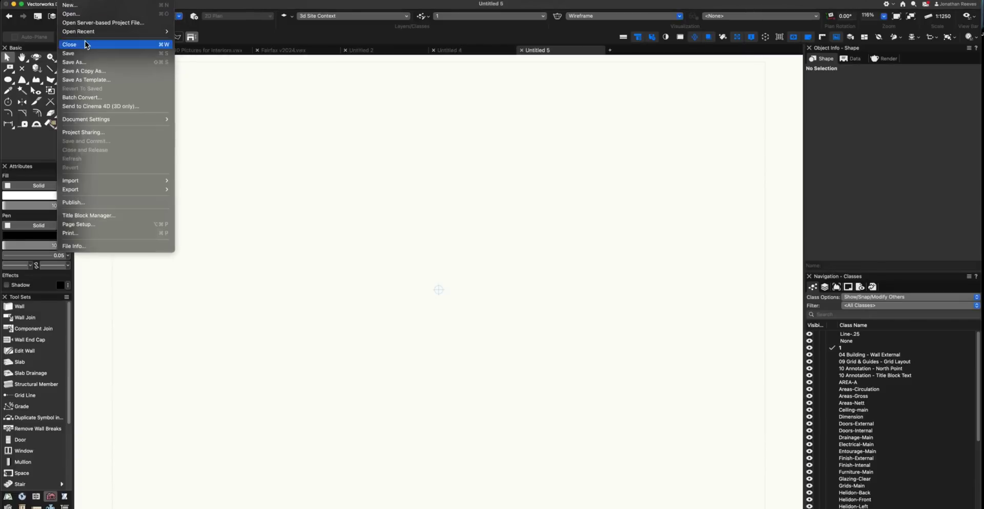
mouse_move(84, 31)
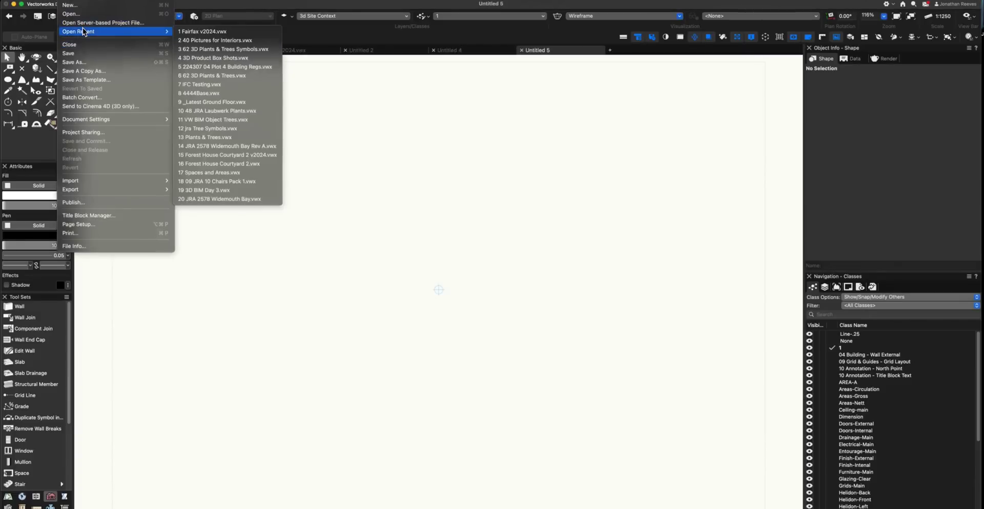
left_click(203, 190)
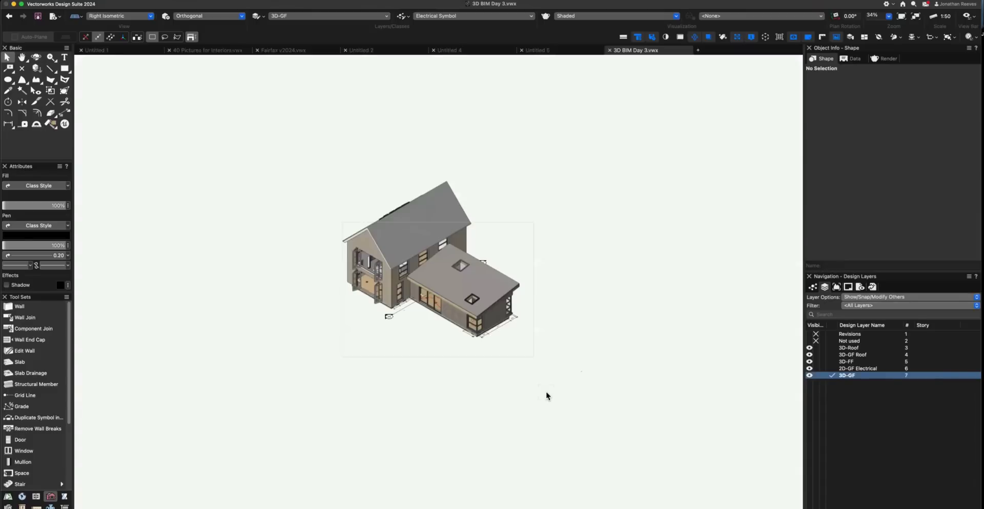
key("super+4")
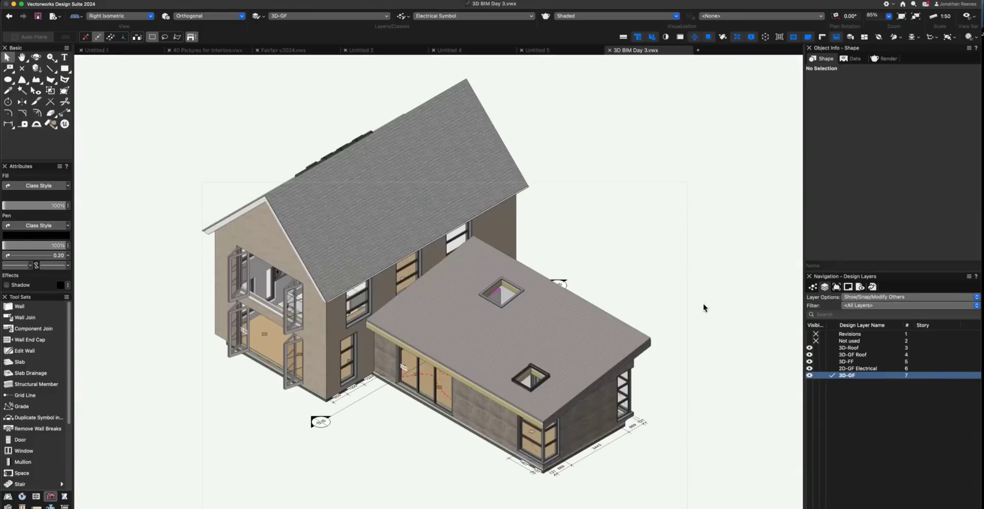
- Hide the 3D-Roof, 3D-GF Roof, 3D-FF and 2D-GF Electrical layers and compare plan and isometric views
left_click(811, 348)
left_click(816, 355)
left_click(815, 362)
left_click(816, 368)
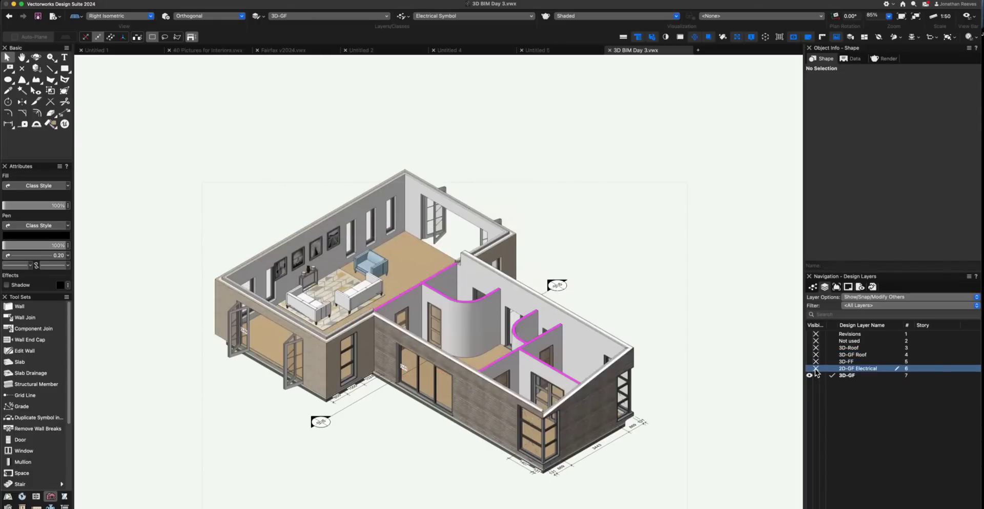
key("super+5")
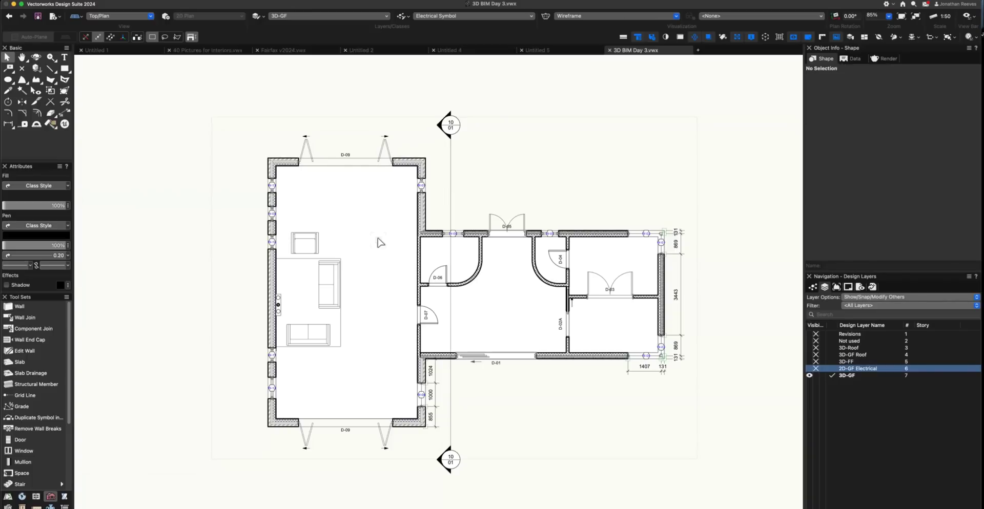
key("super+3")
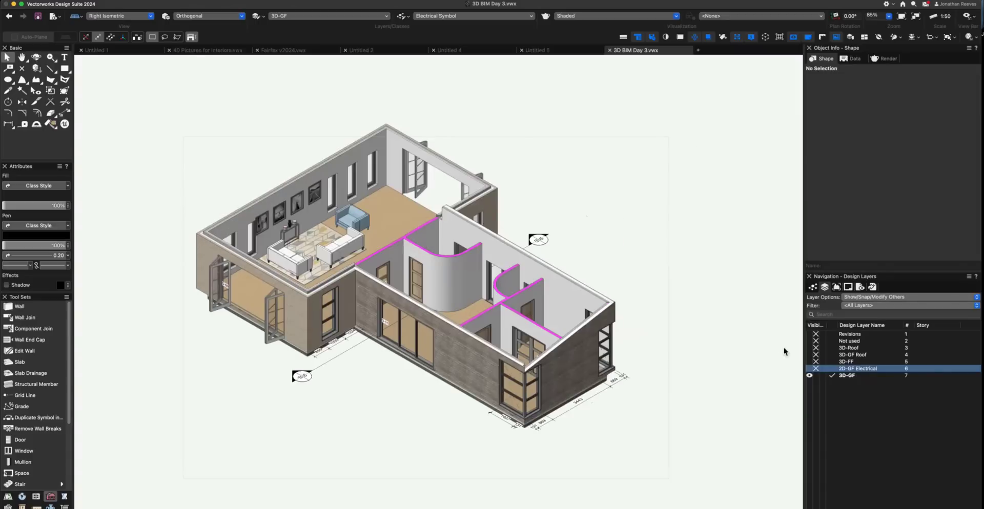
key("F5")
- Show the 2D-GF Electrical layer and return to the shaded isometric view
left_click(811, 369)
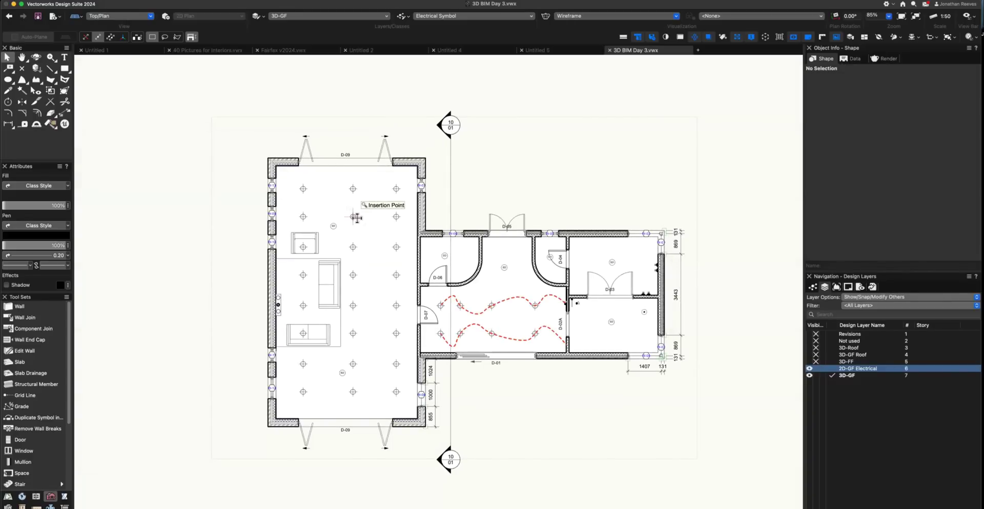
key("3")
key("F5")
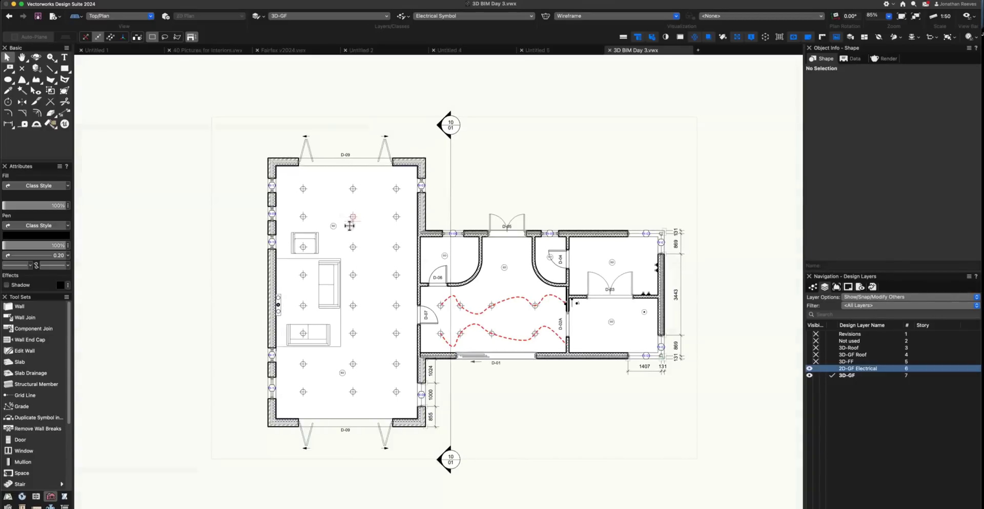
key("3")
- Turn the 3D-FF, 3D-Roof and 3D-GF Roof layers back on and list the sheet layers
left_click(809, 361)
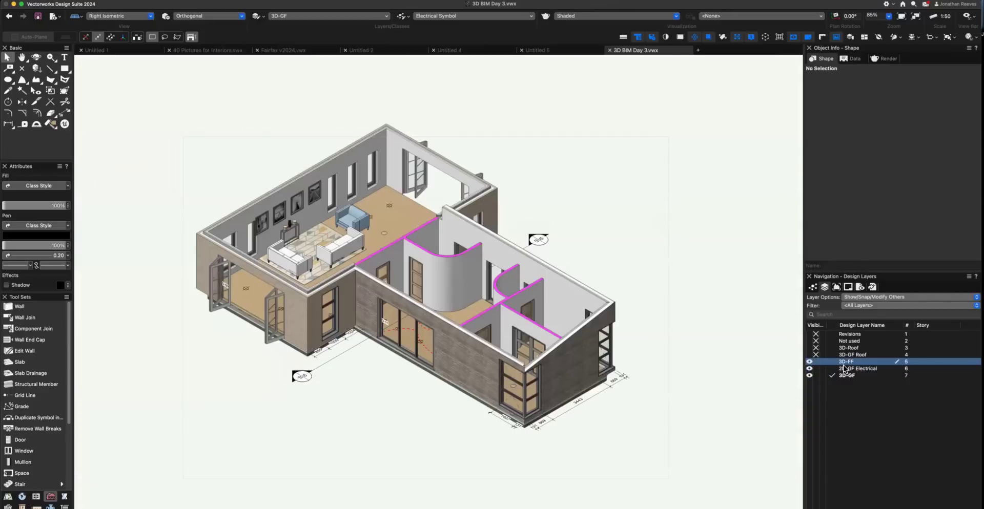
left_click(809, 348)
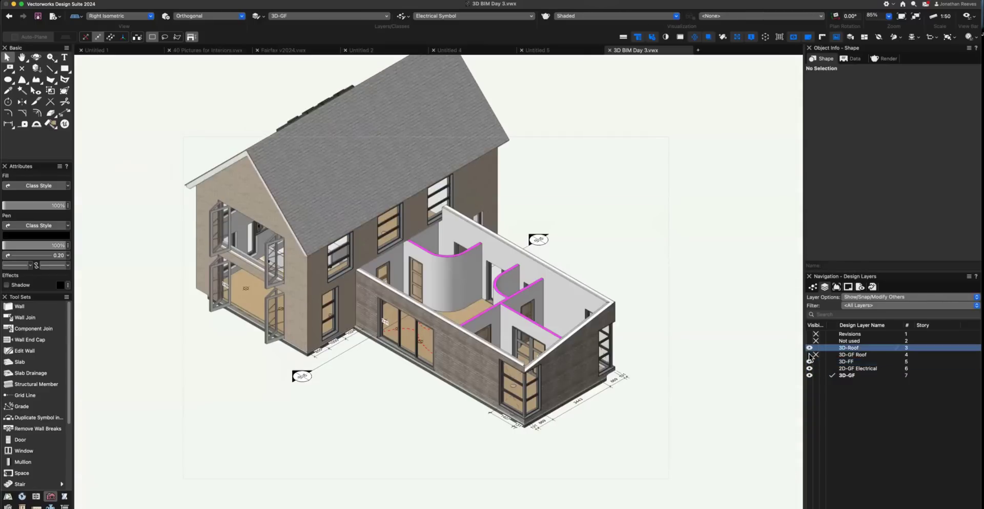
left_click(809, 354)
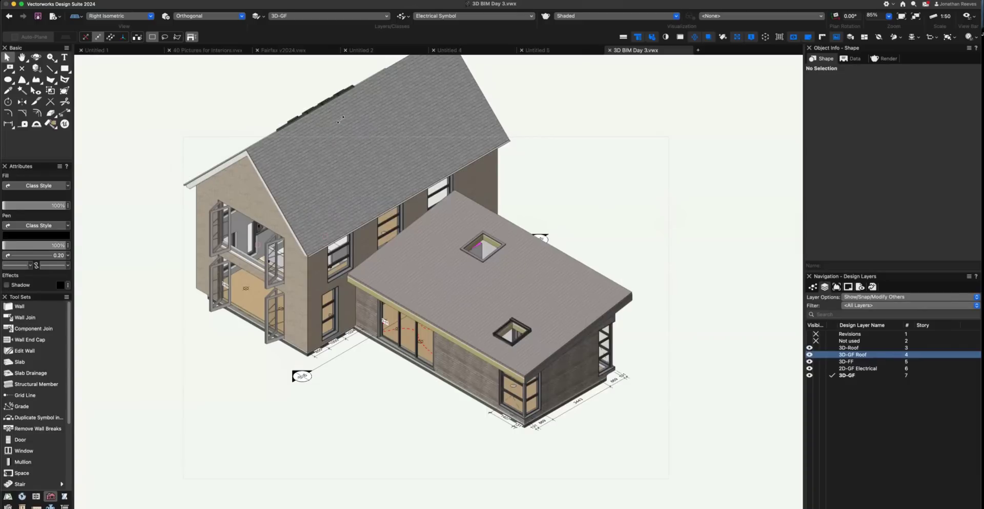
left_click(848, 287)
- Open sheet 01 Presentation and turn off the red viewport borders
double_click(840, 326)
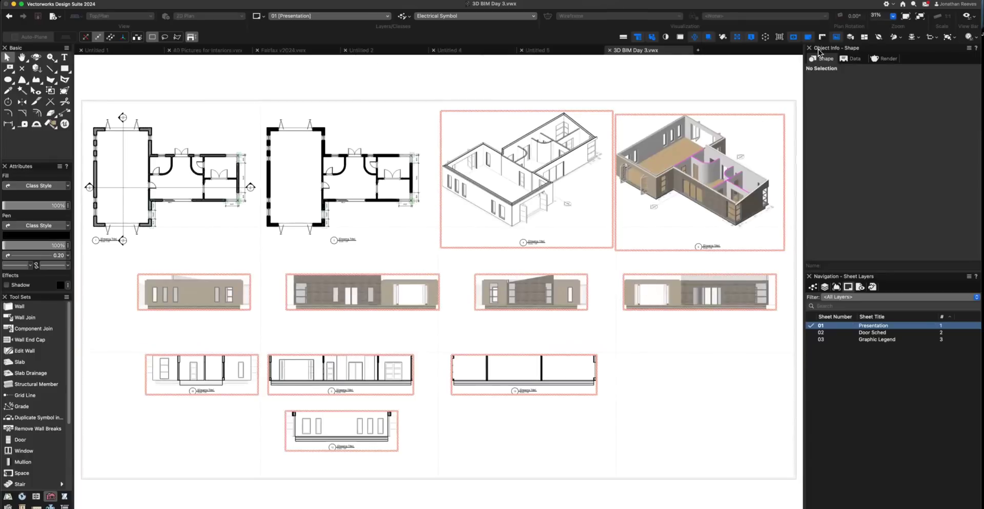
left_click(839, 37)
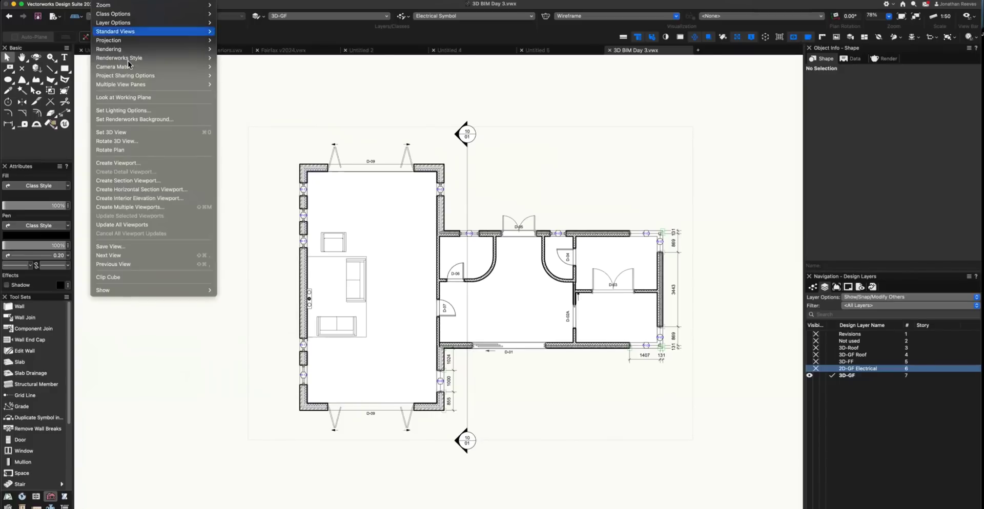
- Create North, East, South and West interior elevation viewports of the large room
left_click(108, 199)
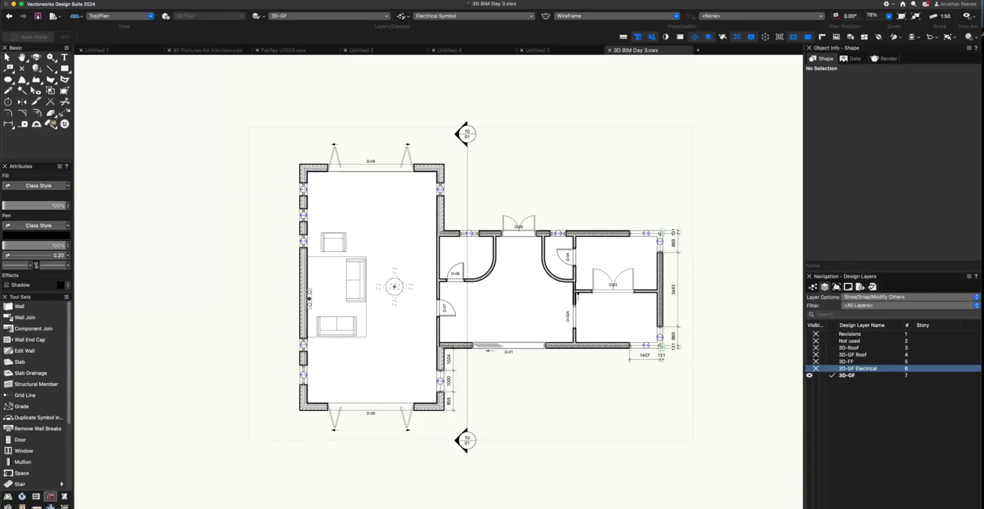
left_click(394, 287)
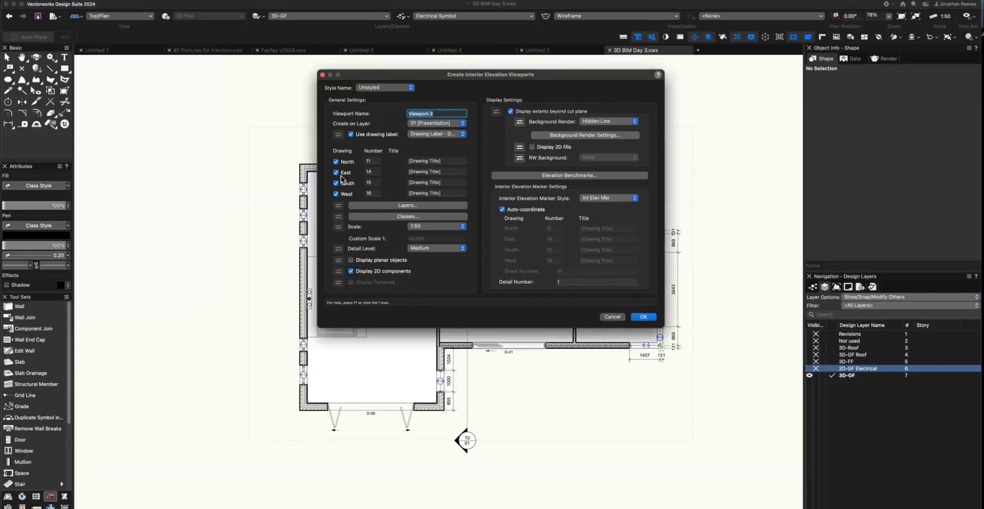
key("Return")
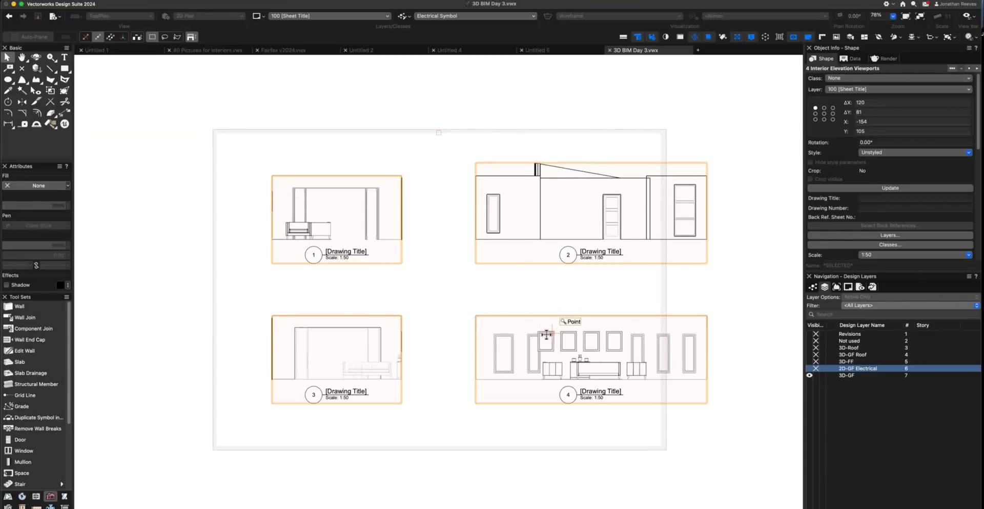
- Edit elevation viewport 4's model to shift the sofa left, then make 3D-GF the active layer
double_click(546, 334)
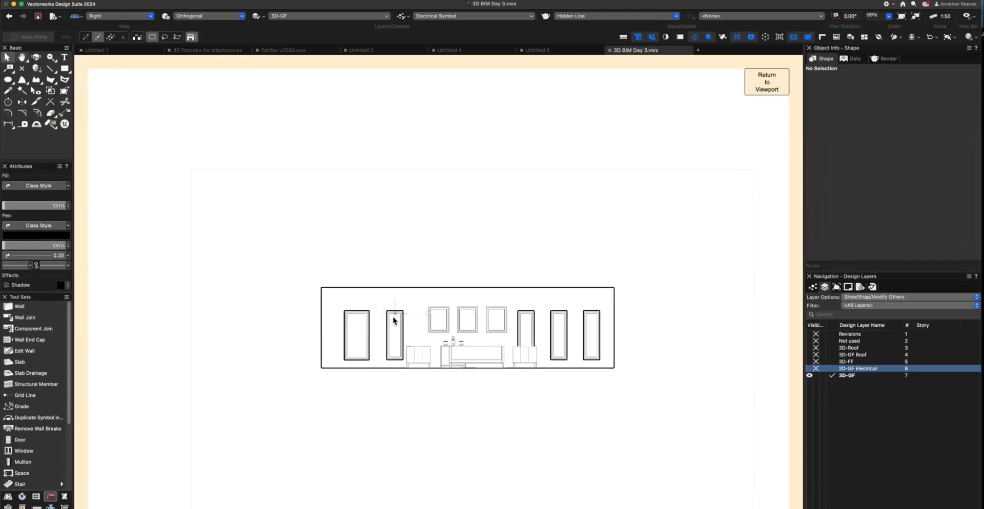
left_click(397, 351)
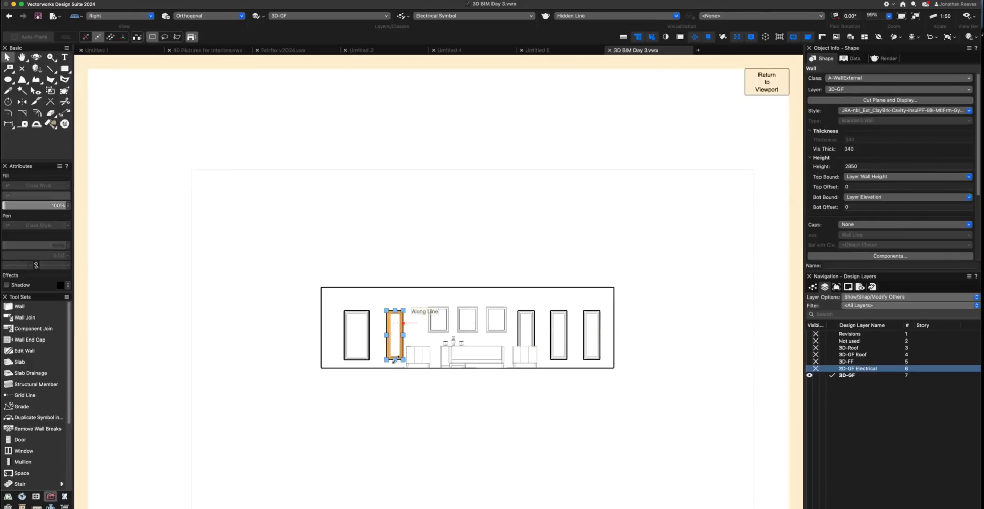
left_click(395, 351)
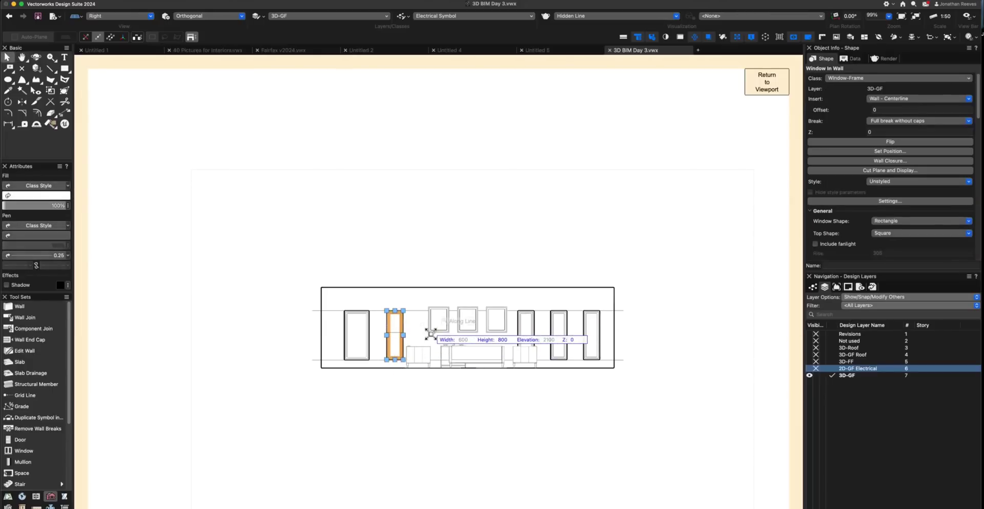
left_click(417, 353)
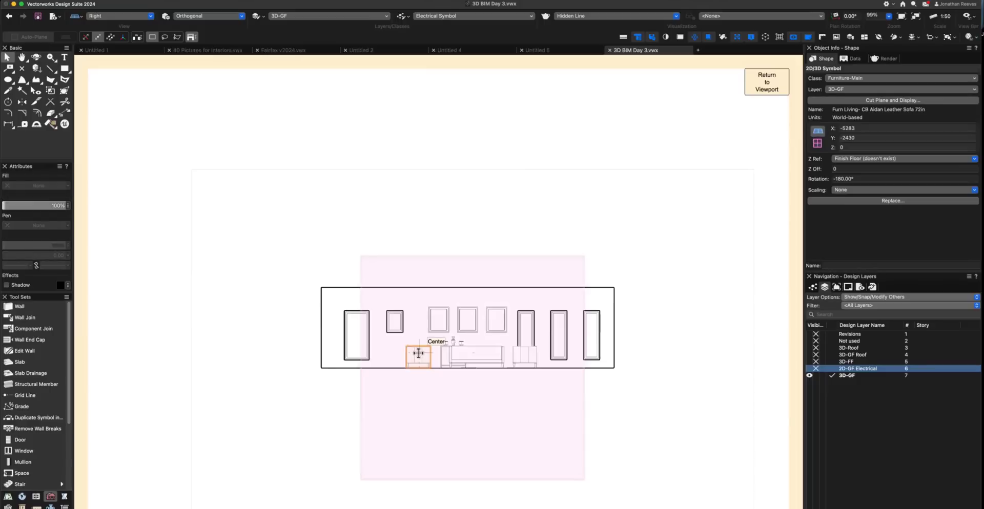
left_click_drag(418, 354, 389, 350)
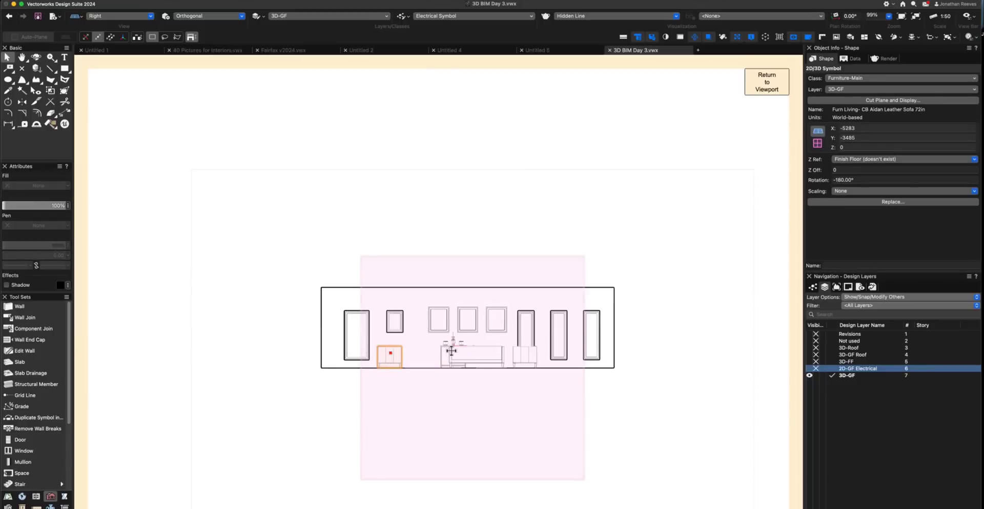
left_click(761, 82)
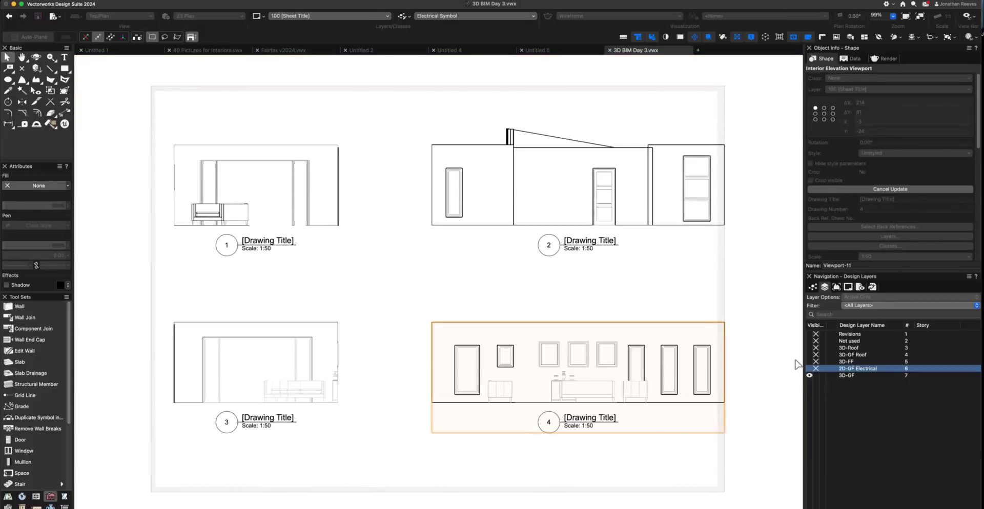
left_click(831, 376)
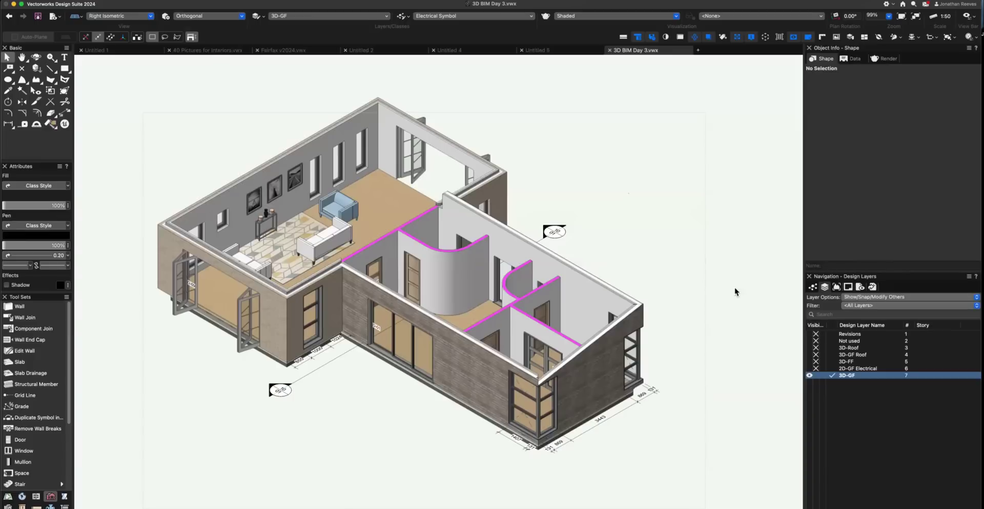
- Turn on 2D-GF Electrical, 3D-FF, 3D-GF Roof and 3D-Roof, and frame the whole house
left_click_drag(809, 370, 809, 358)
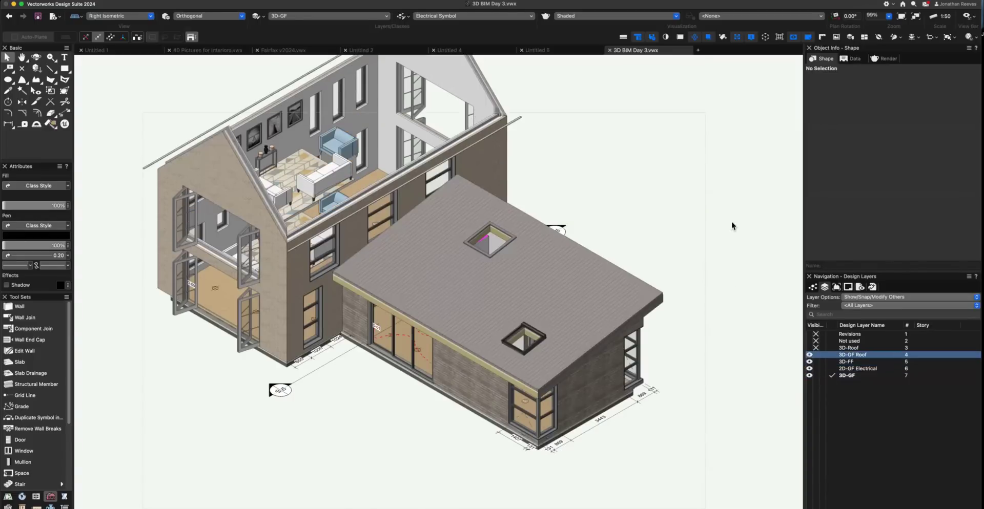
left_click(809, 348)
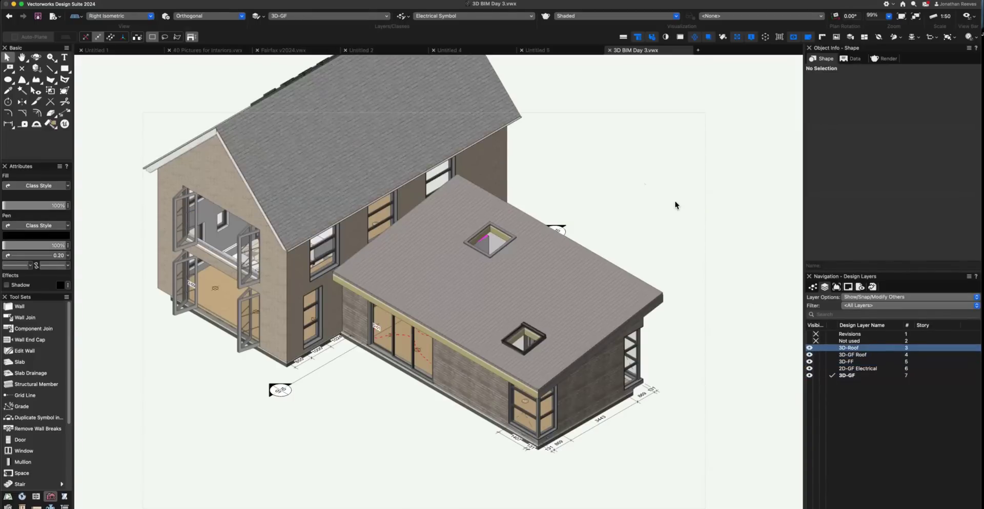
left_click_drag(411, 239, 412, 272)
scroll(410, 272, "down", 1)
key("x")
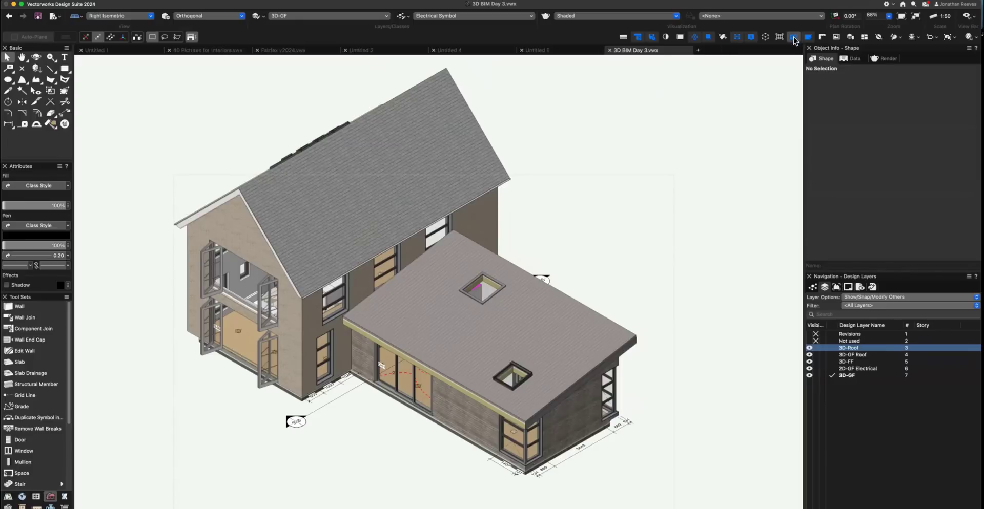
- Clip the house's left side with the Clip Cube and place Section-5 on new sheet Sht-1
left_click(766, 37)
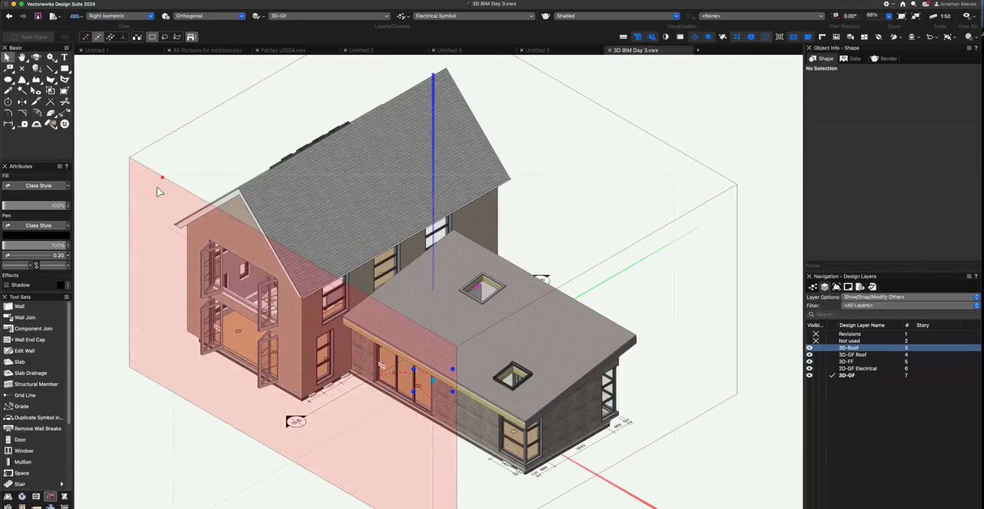
left_click_drag(157, 188, 312, 156)
left_click(192, 37)
key("Return")
key("Return")
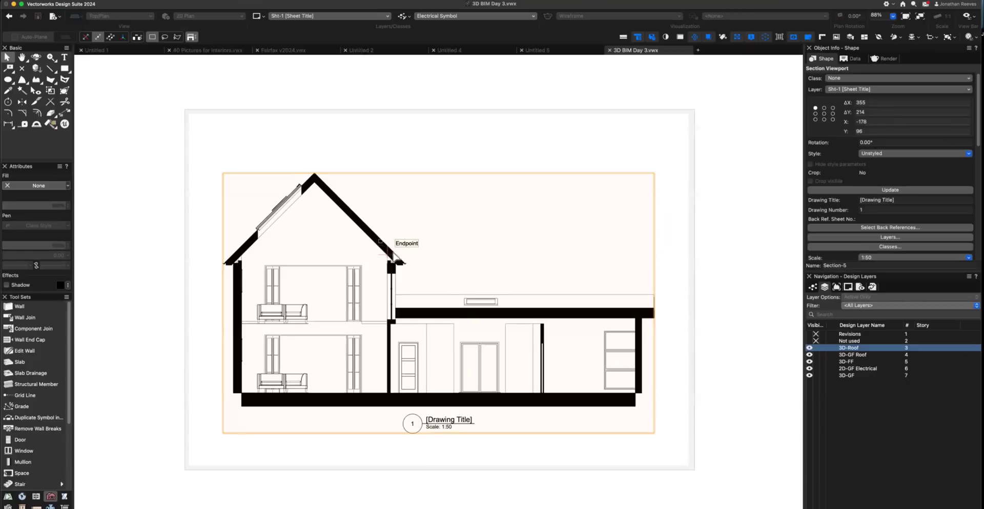
- Duplicate the section viewport by Option-dragging a copy below the original
scroll(440, 365, "down", 4)
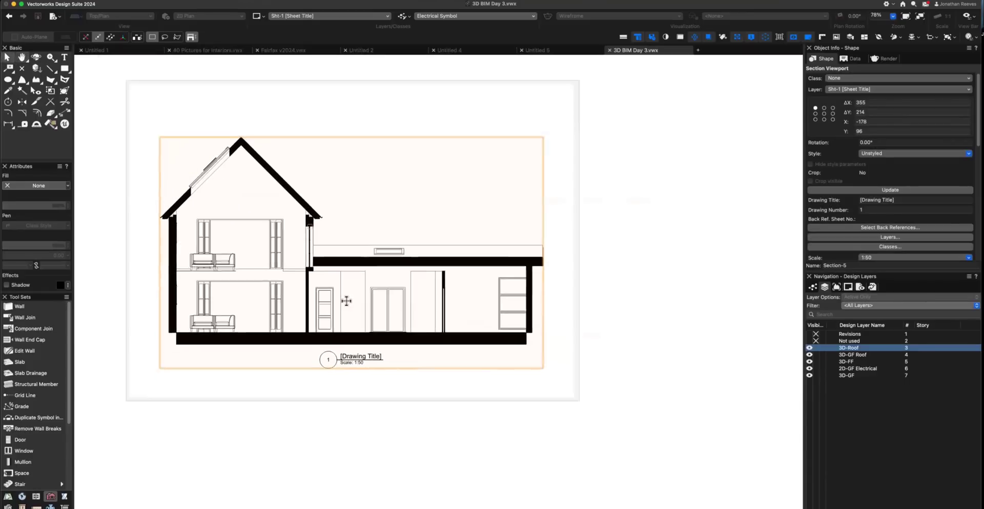
scroll(360, 278, "down", 2)
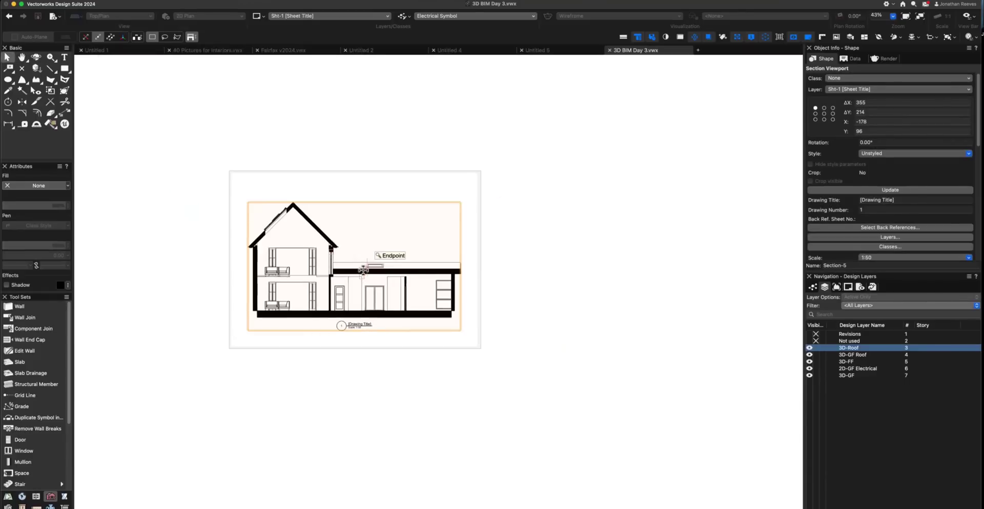
left_click_drag(365, 267, 364, 417)
scroll(896, 215, "down", 5)
scroll(892, 226, "down", 3)
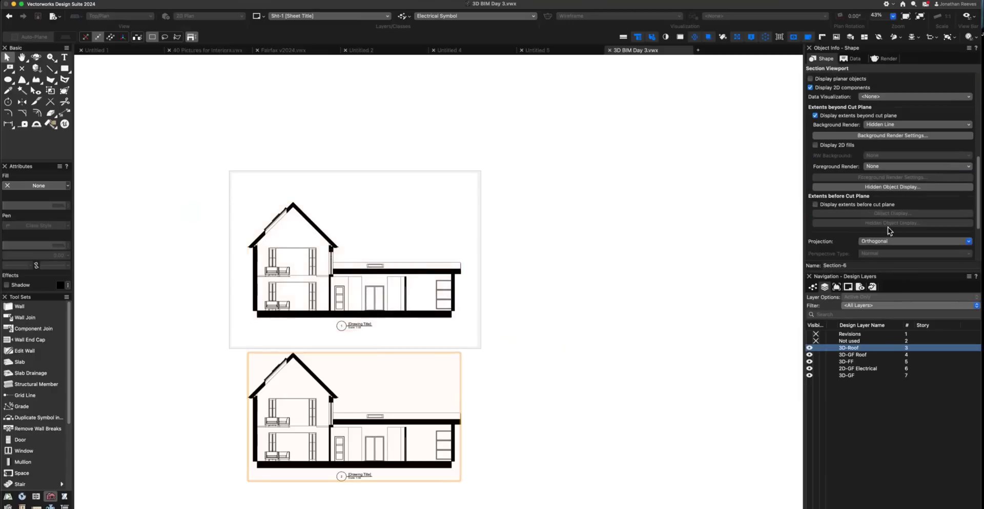
scroll(892, 168, "down", 5)
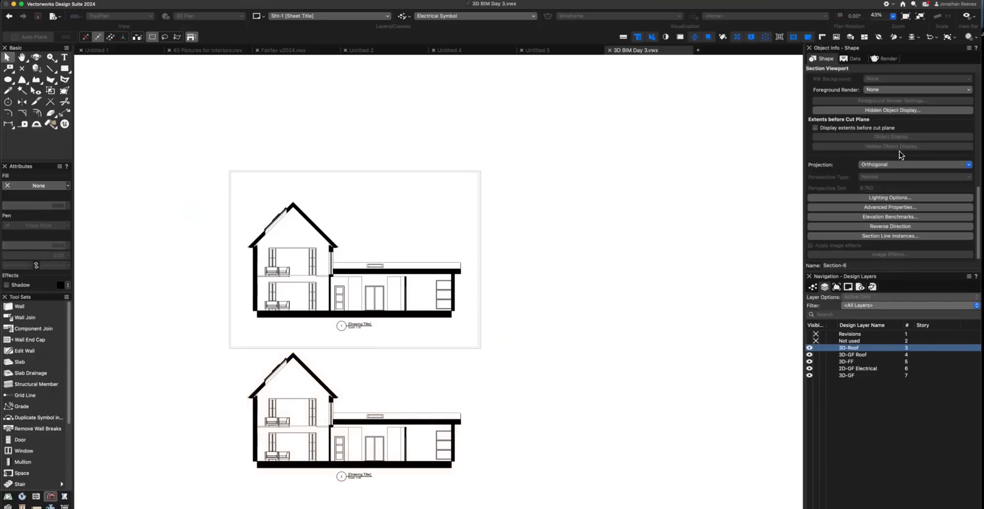
- Set the copied section to Perspective projection, update it, and move it up and left
left_click(899, 165)
left_click(899, 185)
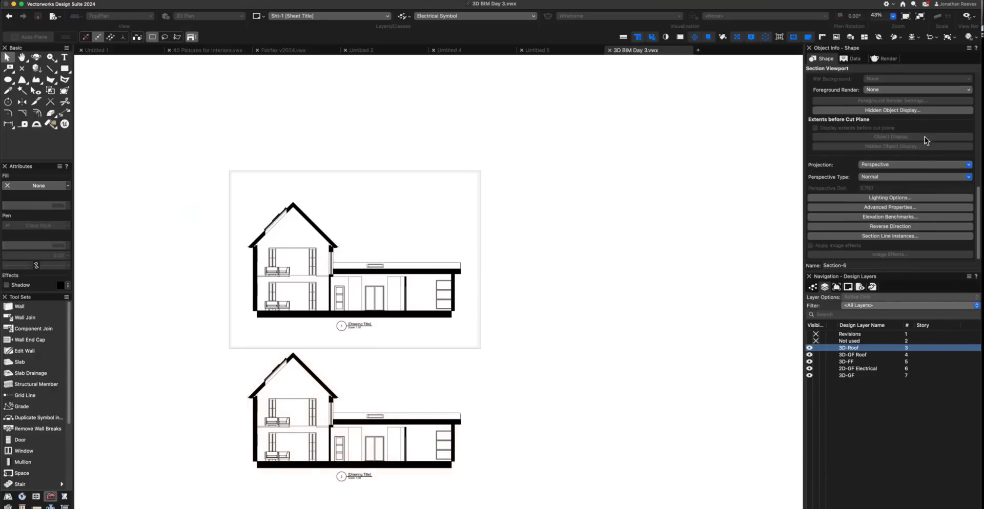
scroll(917, 143, "up", 8)
left_click(909, 144)
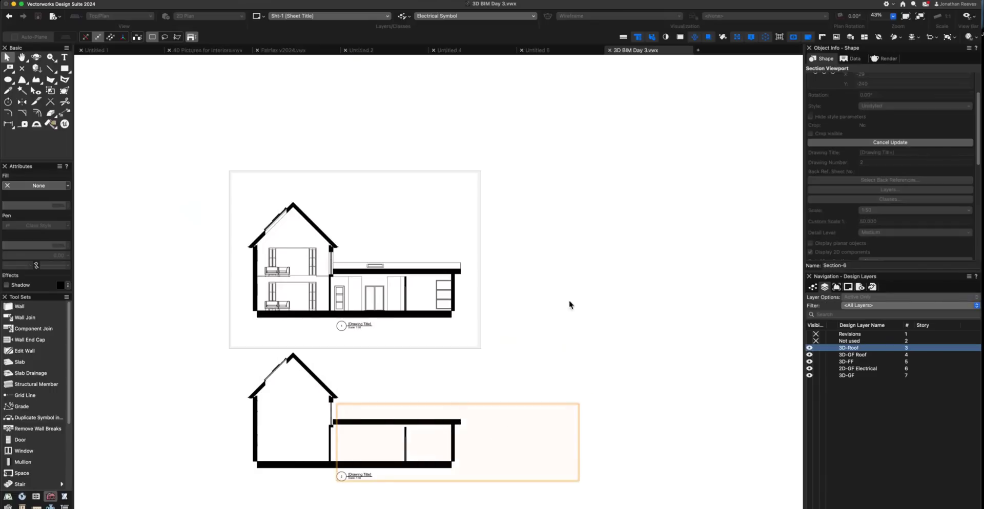
left_click_drag(513, 432, 432, 387)
left_click(567, 323)
scroll(432, 419, "up", 3)
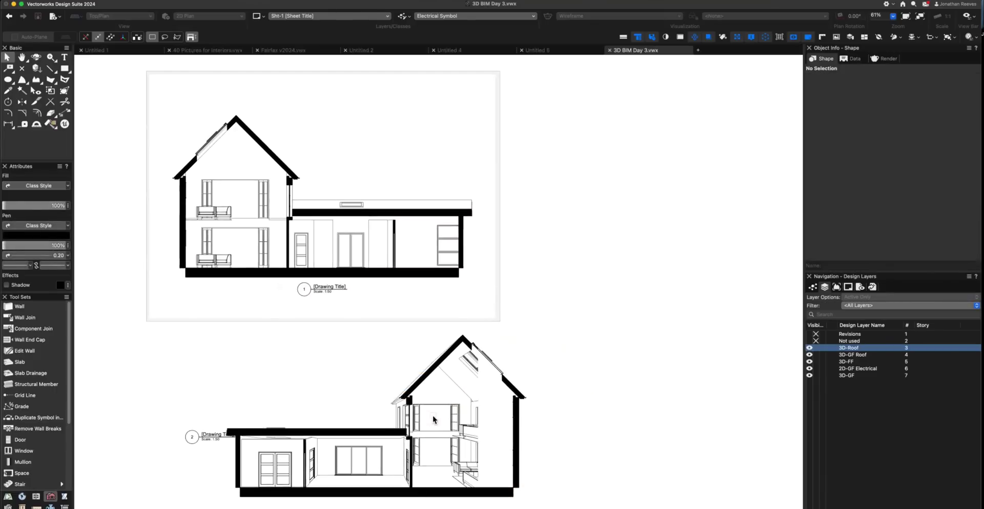